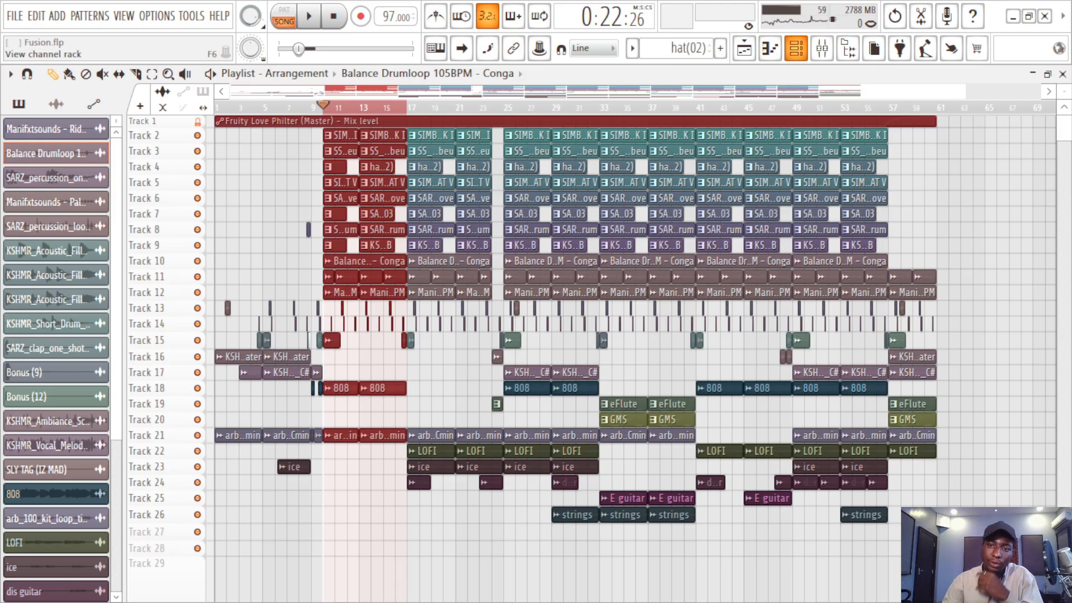
Step: Open the mixer and look through its insert tracks and their effect slots
click(822, 48)
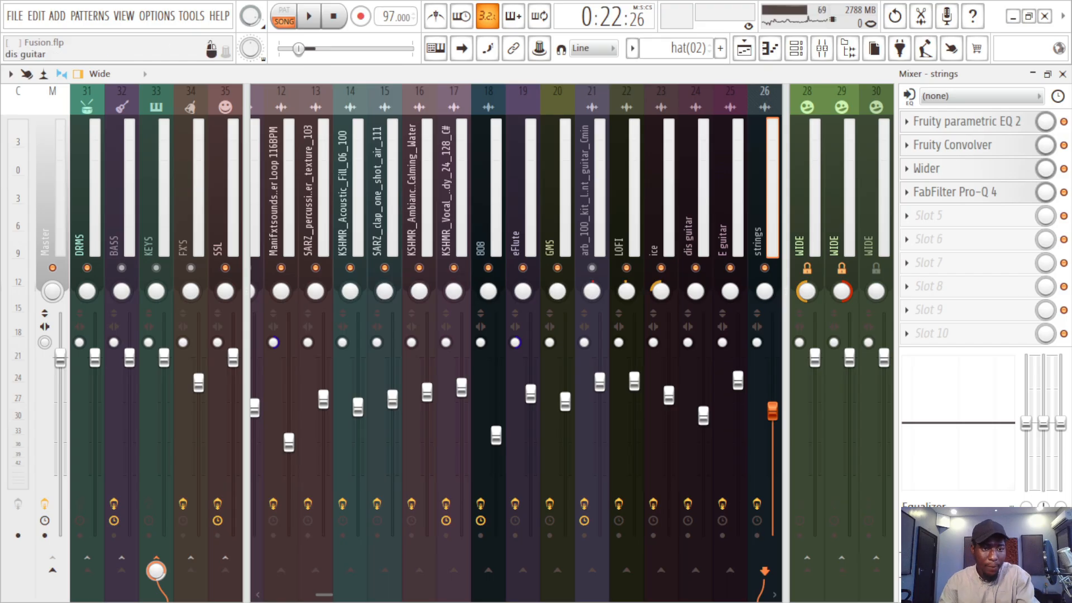
scroll(515, 343, up, 20)
scroll(588, 343, down, 16)
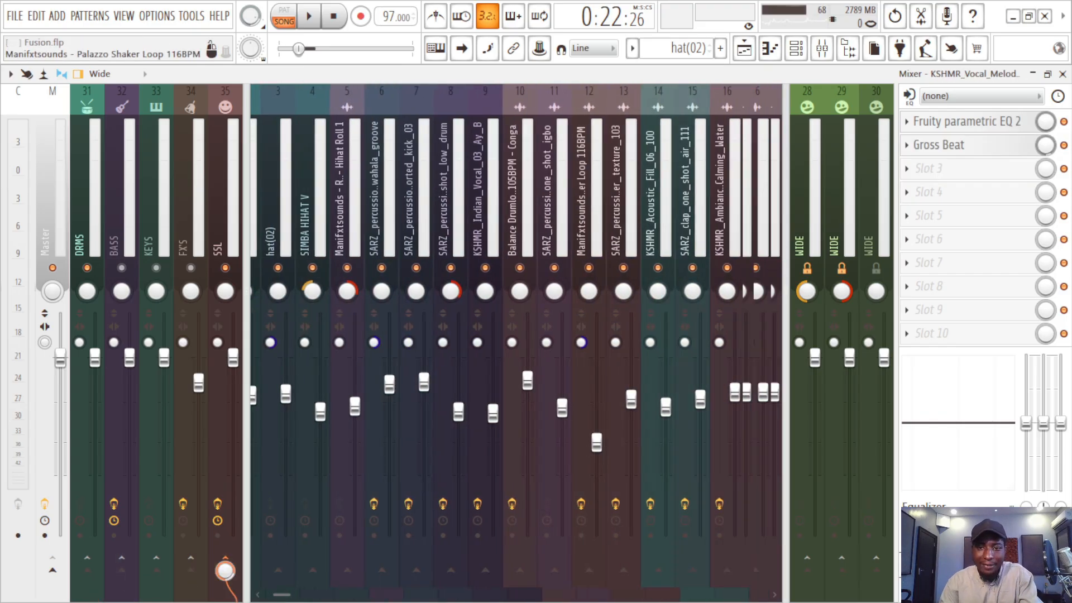
scroll(588, 343, down, 5)
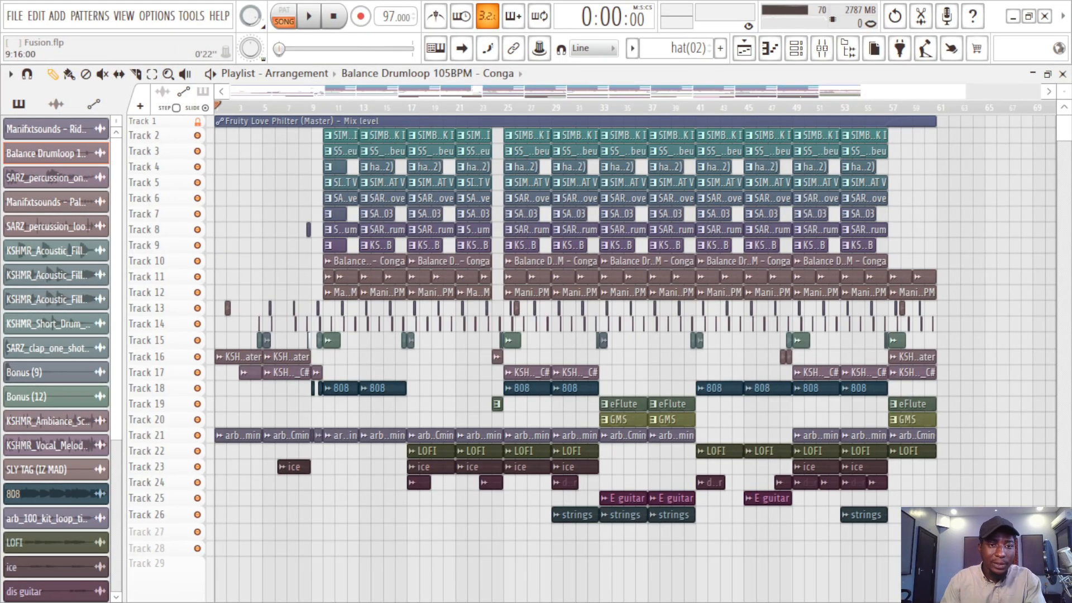
Step: Select bars 10 to 17 in the playlist and play the section while checking the channel levels in the mixer
drag(323, 107, 408, 108)
key(ctrl+s)
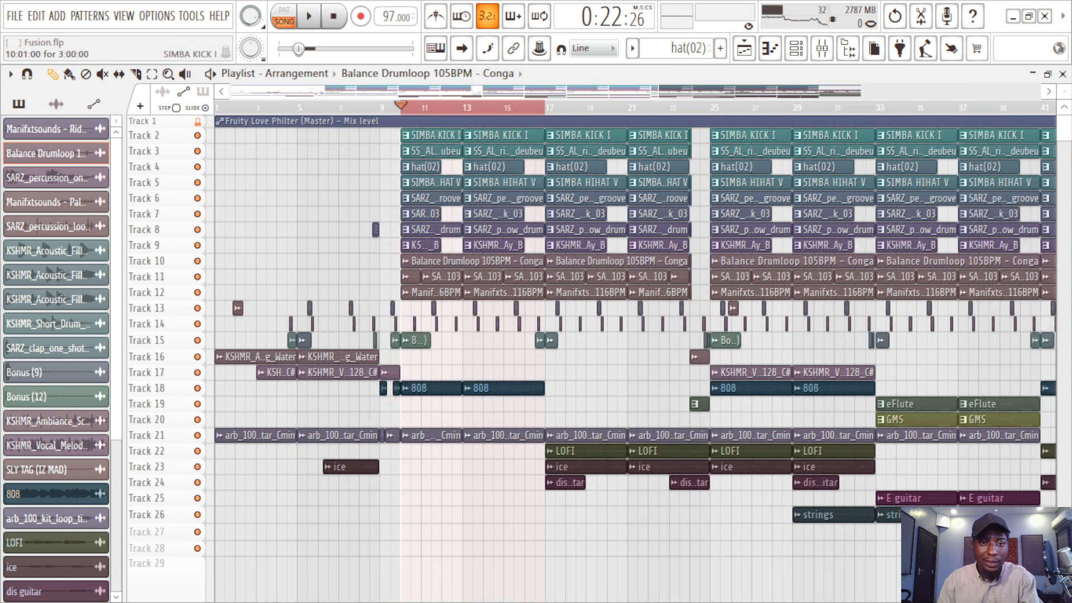
key(space)
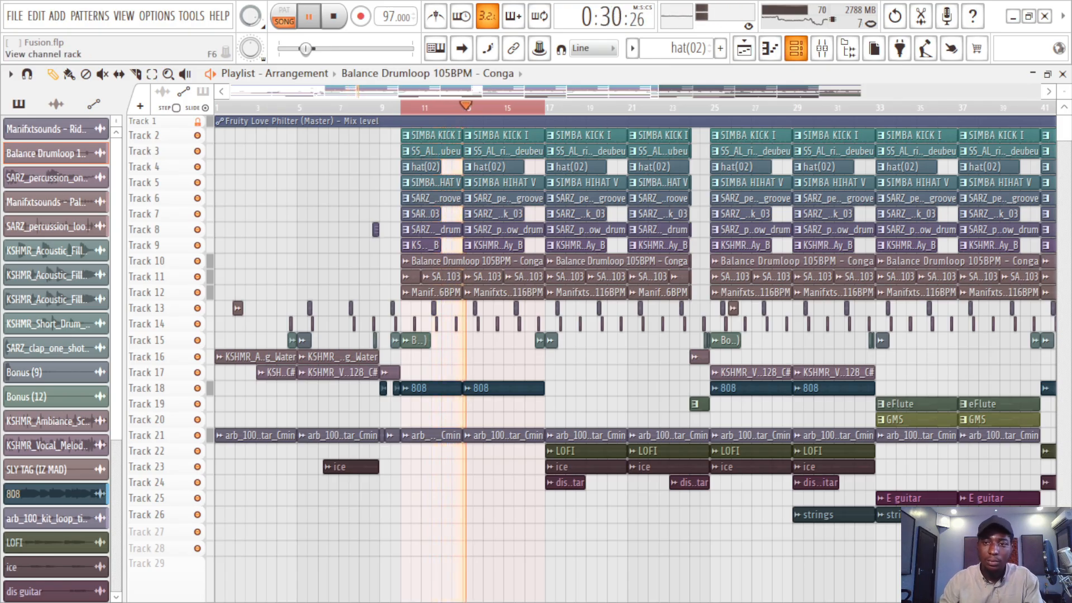
key(F9)
scroll(679, 279, down, 4)
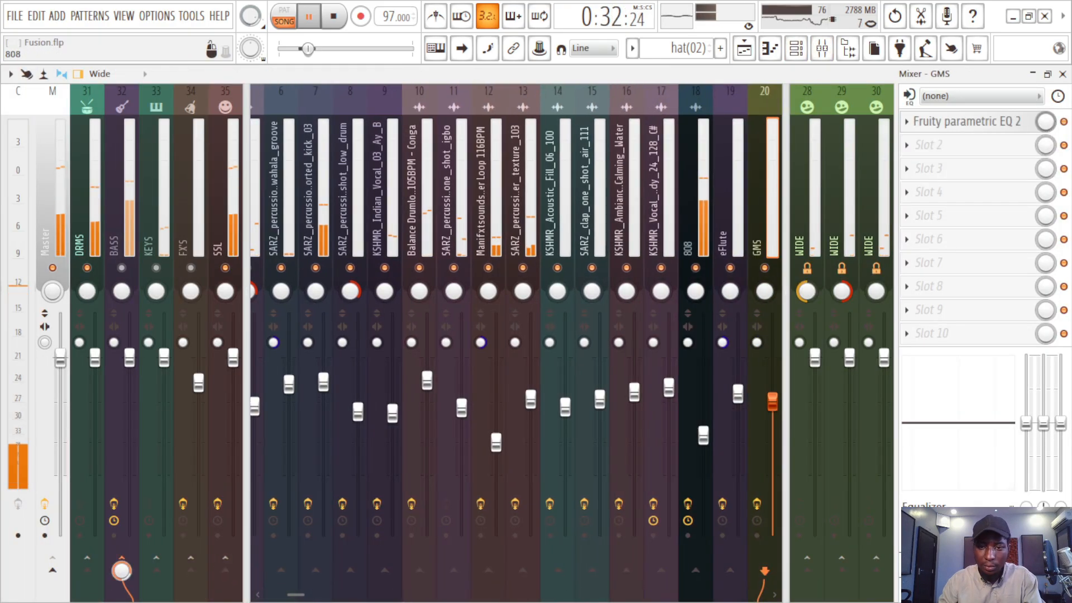
scroll(695, 245, down, 3)
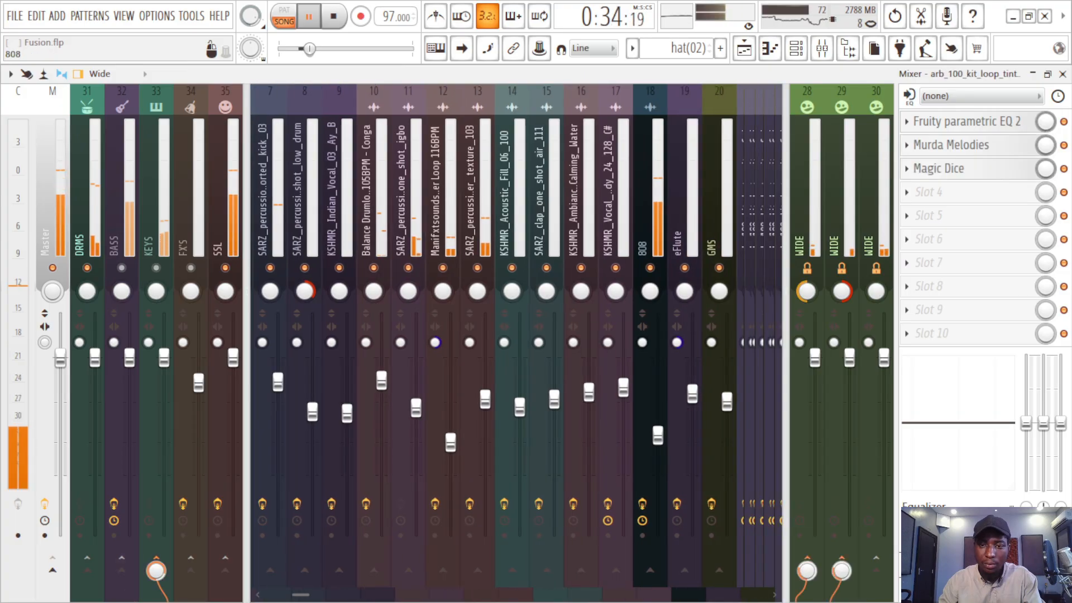
click(695, 268)
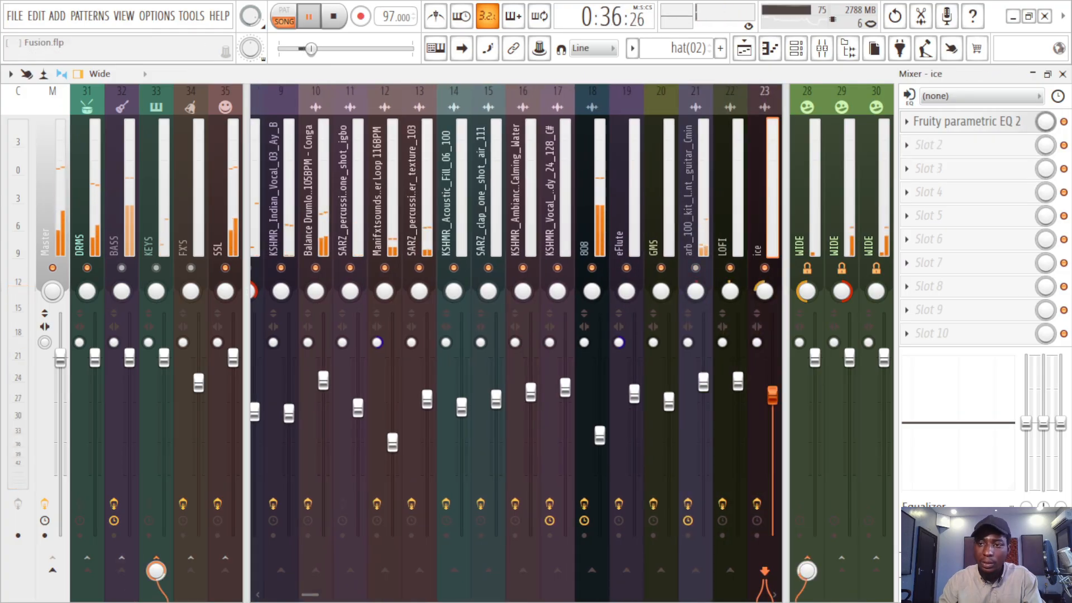
key(F5)
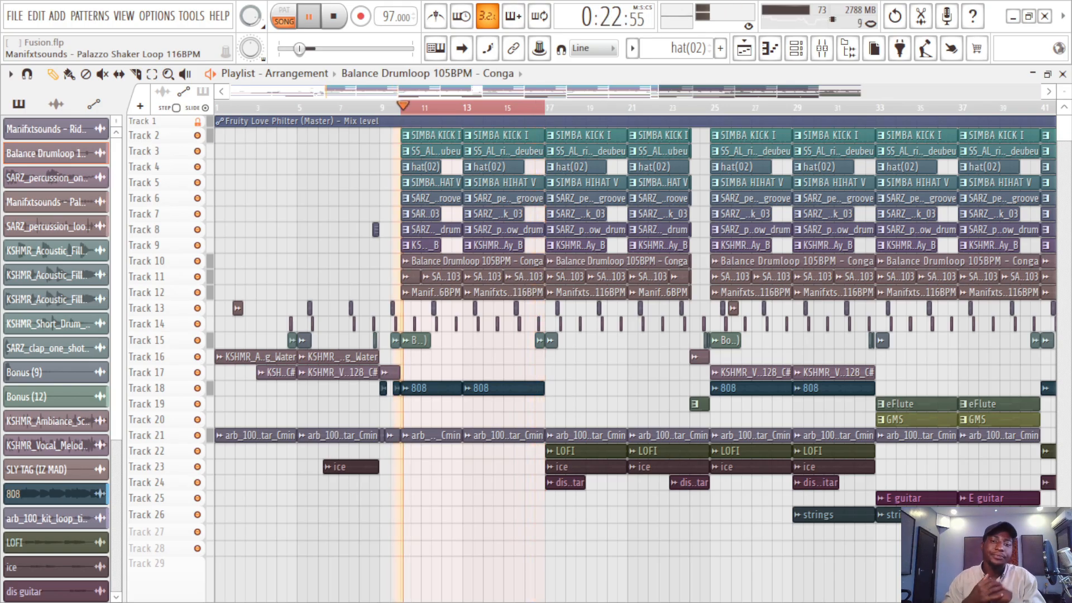
key(space)
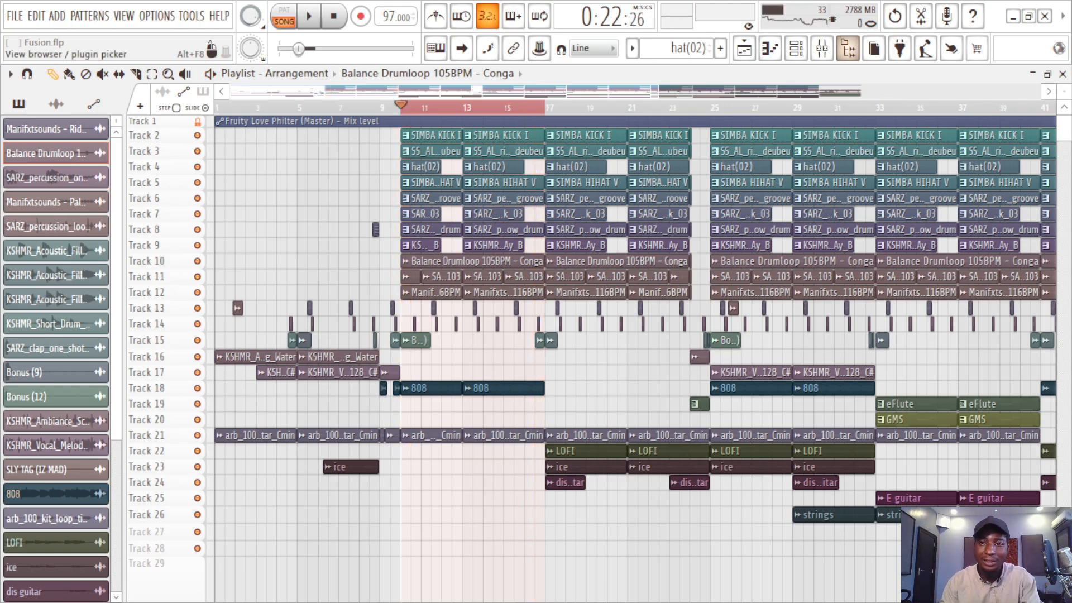
Step: Audition the SIMBA KICK I on Track 2 and the rim on Track 3 by soloing and playing each one alone
right_click(197, 136)
key(space)
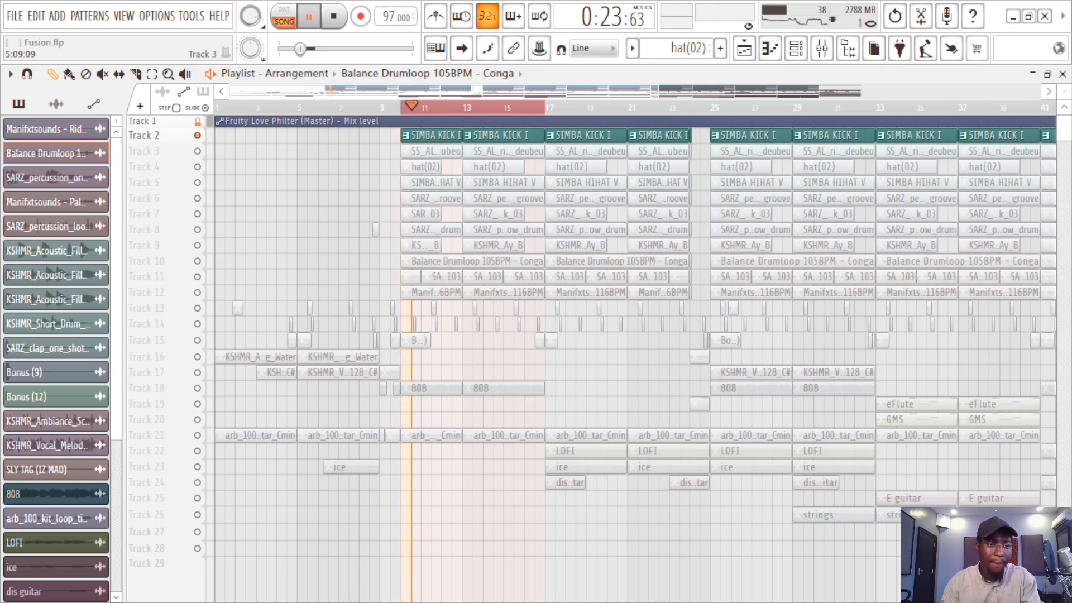
key(space)
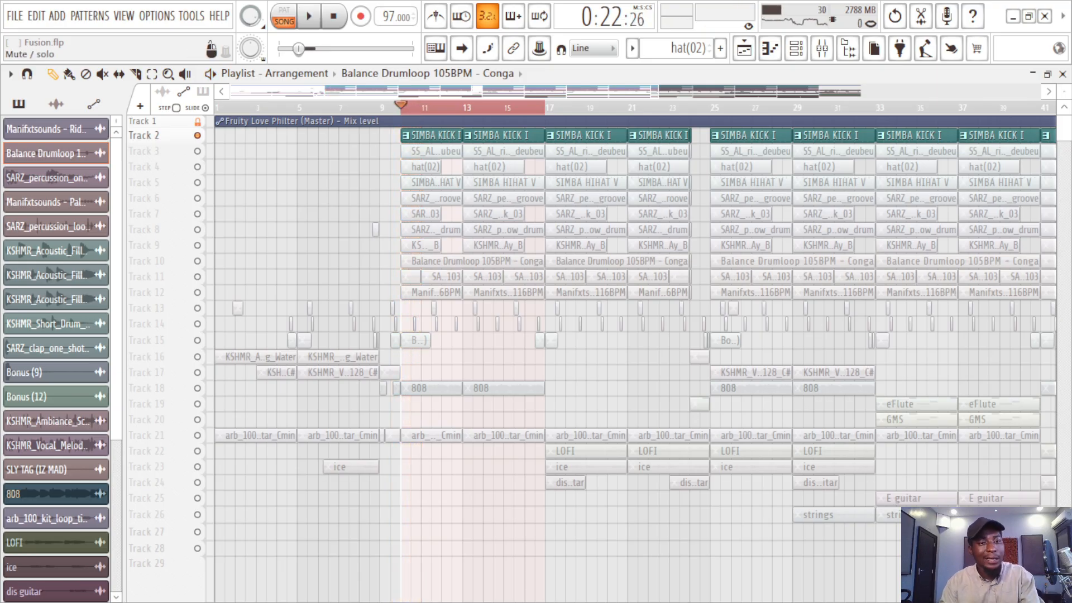
right_click(197, 151)
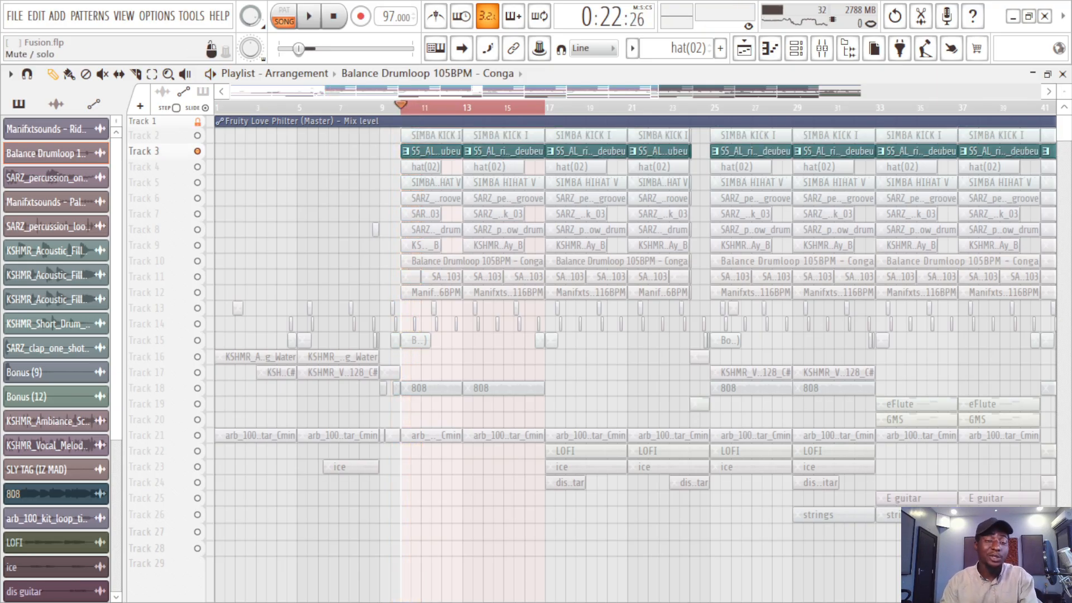
key(space)
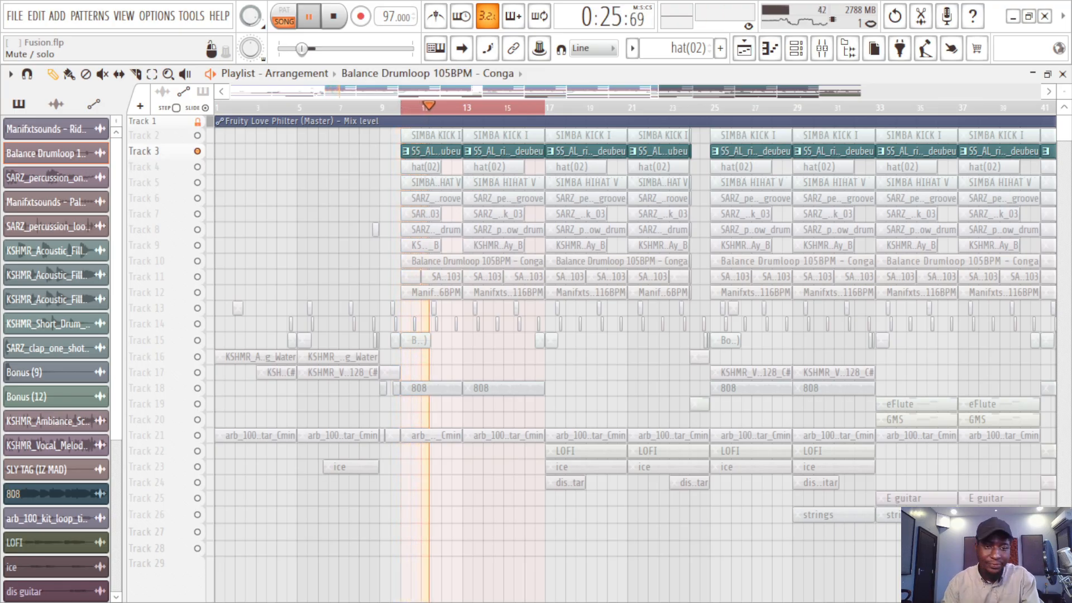
key(space)
Step: Solo hat(02) on Track 4 and listen to it, adding SIMBA HIHAT V on Track 5
click(197, 135)
right_click(197, 167)
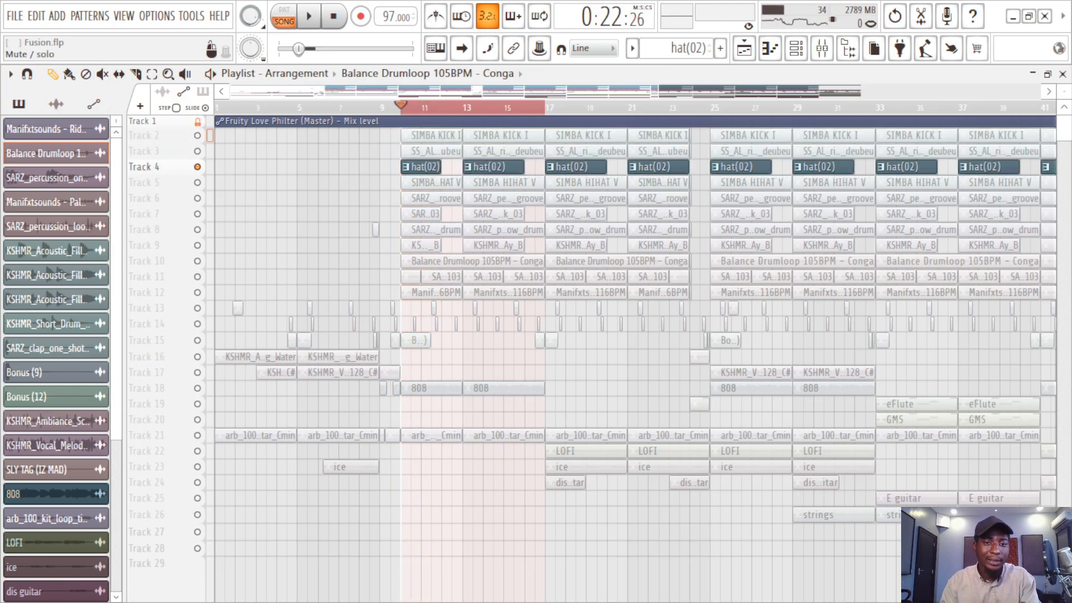
key(space)
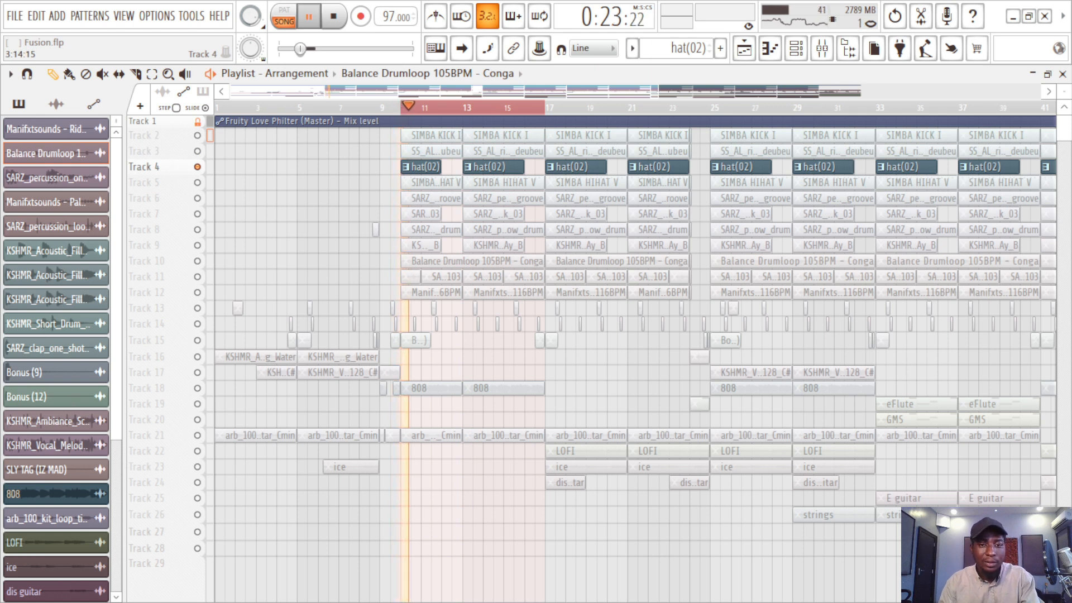
key(space)
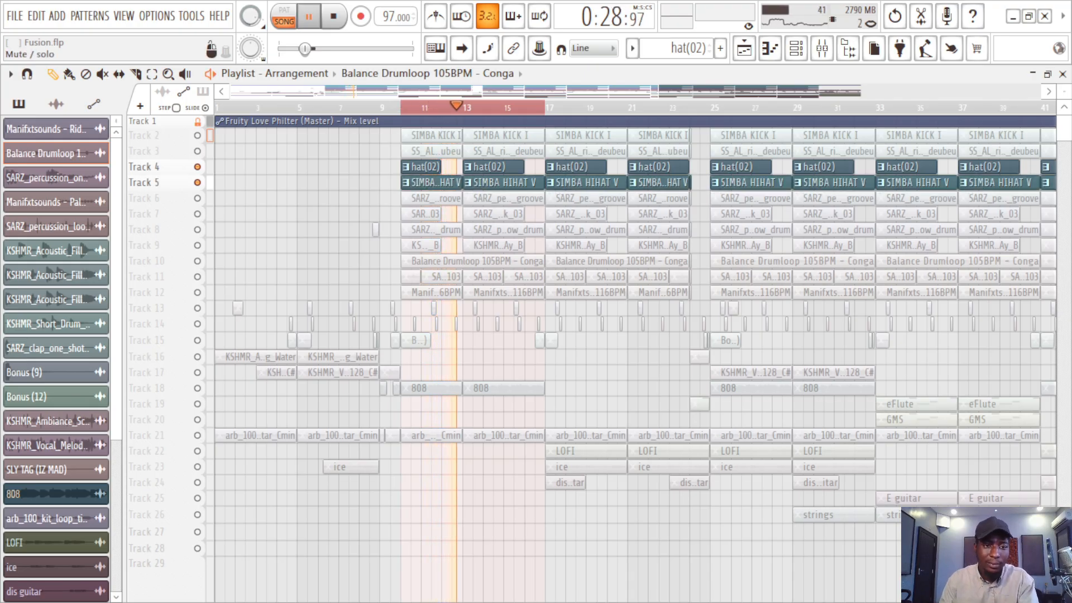
Step: Unmute the percussion and vocal layers on Tracks 6, 7, 8 and 9 one after another during playback
click(197, 199)
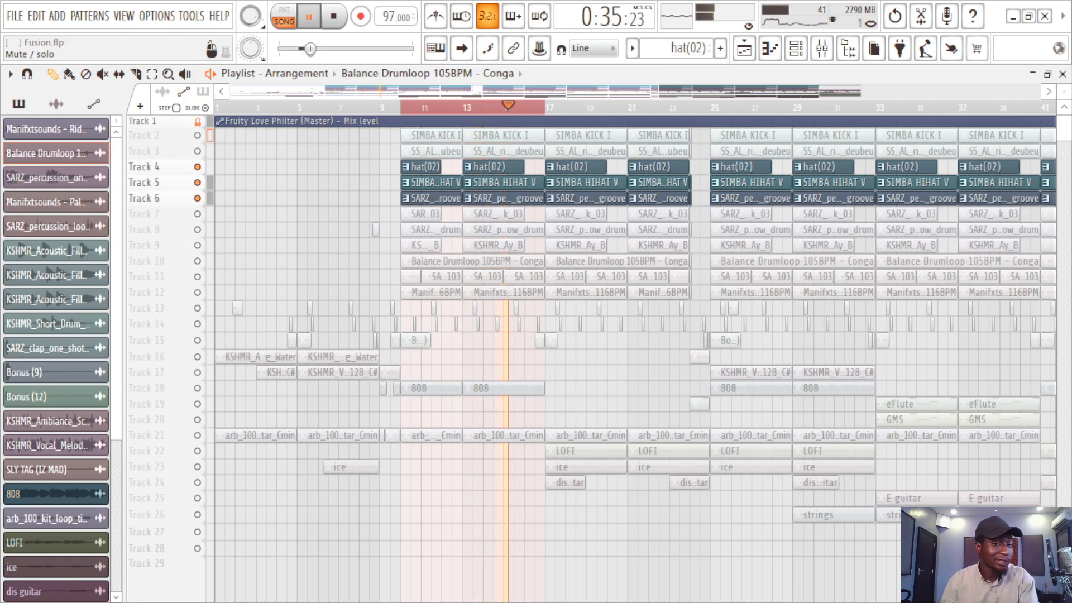
click(198, 214)
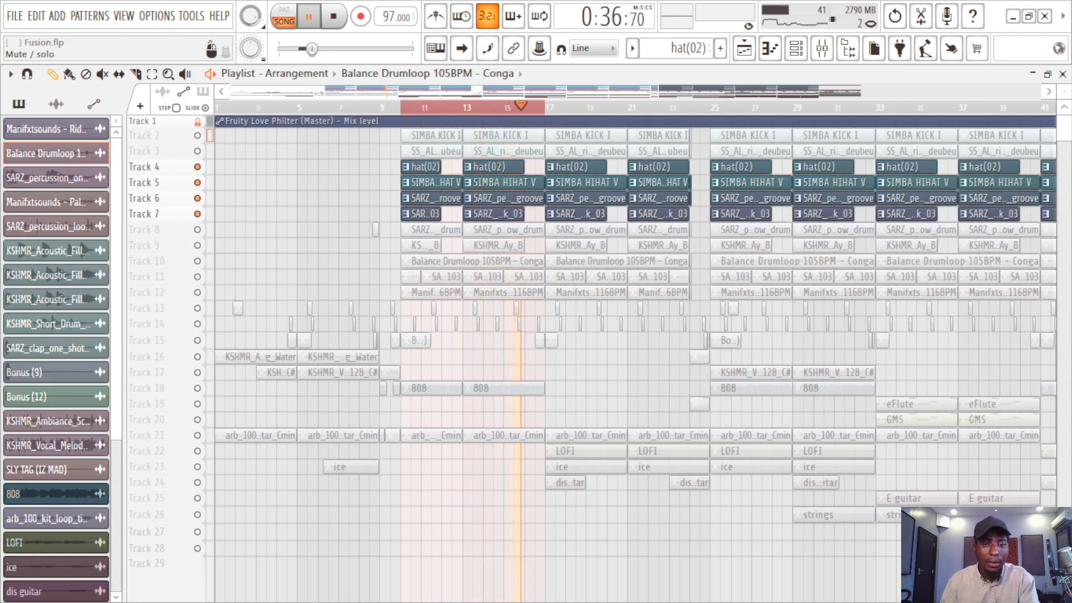
click(197, 230)
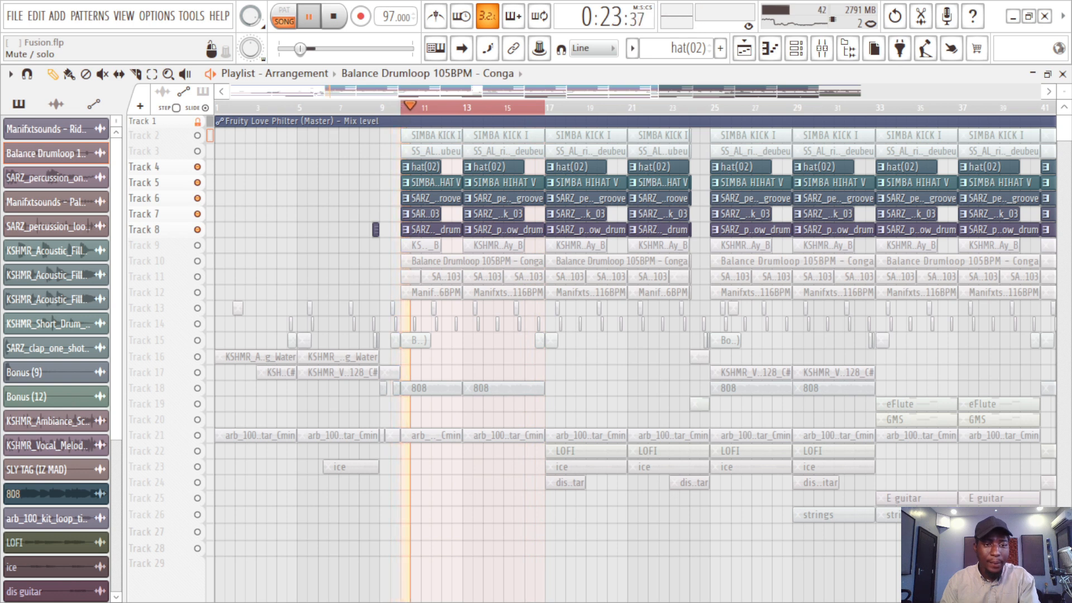
click(197, 245)
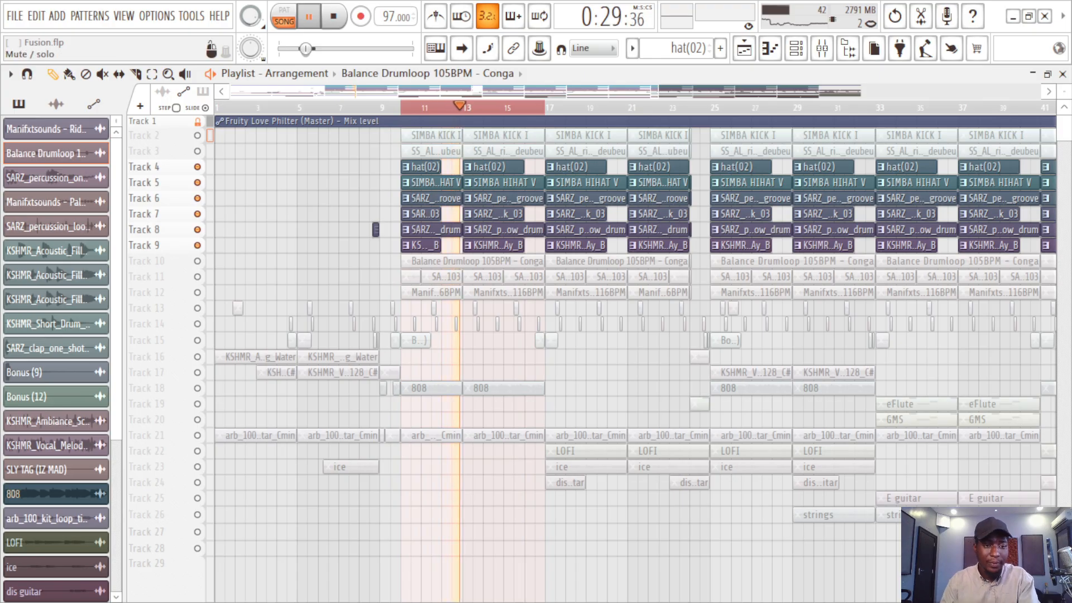
Step: Solo the Balance Drumloop 105BPM - Conga loop on Track 10 and play it alone
click(197, 261)
key(space)
ctrl+click(197, 260)
key(space)
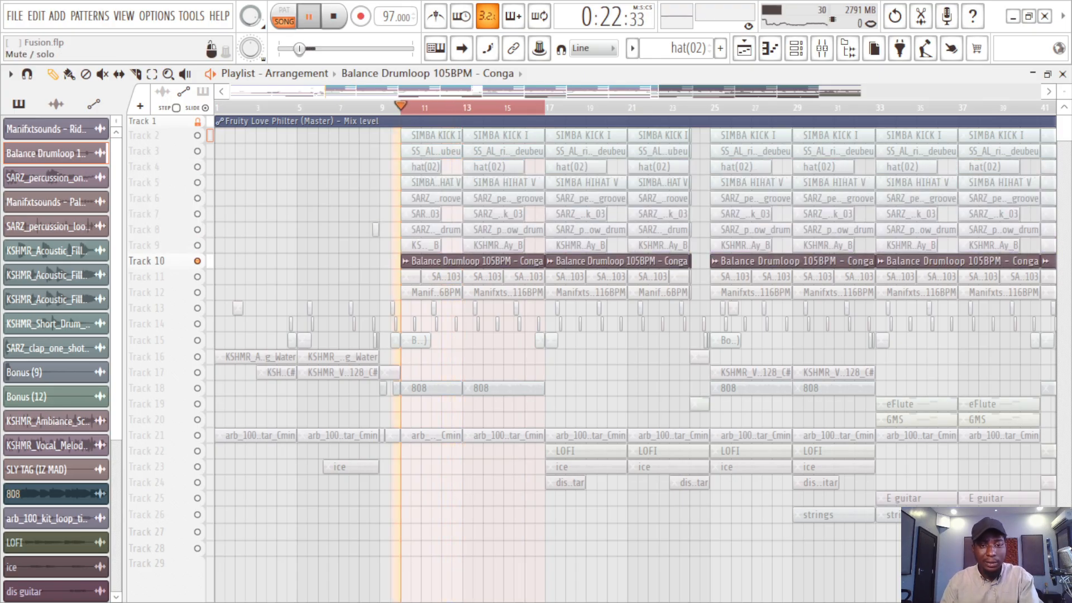
key(space)
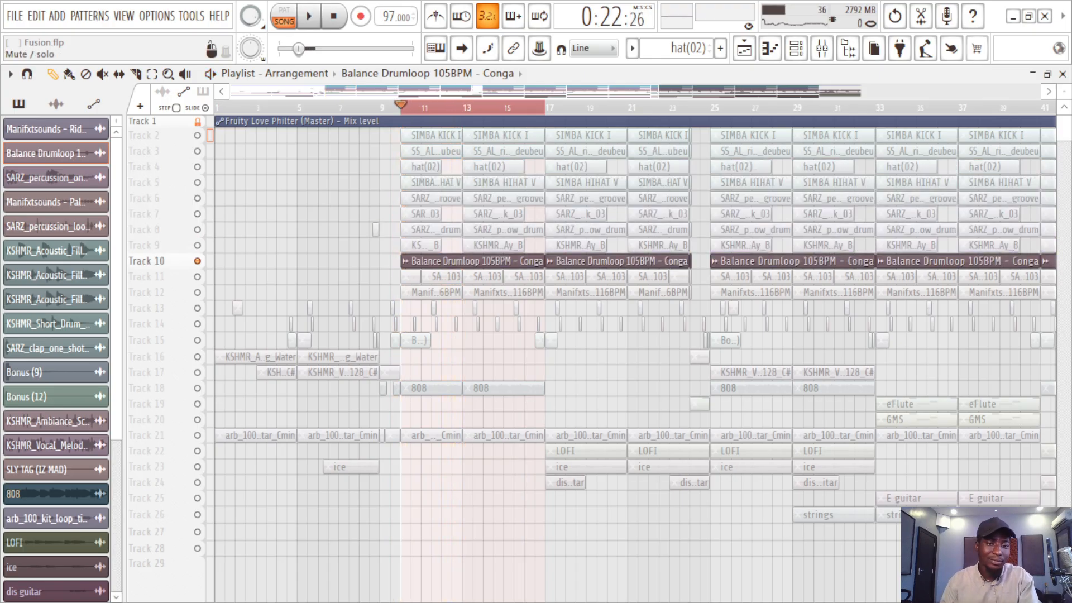
key(space)
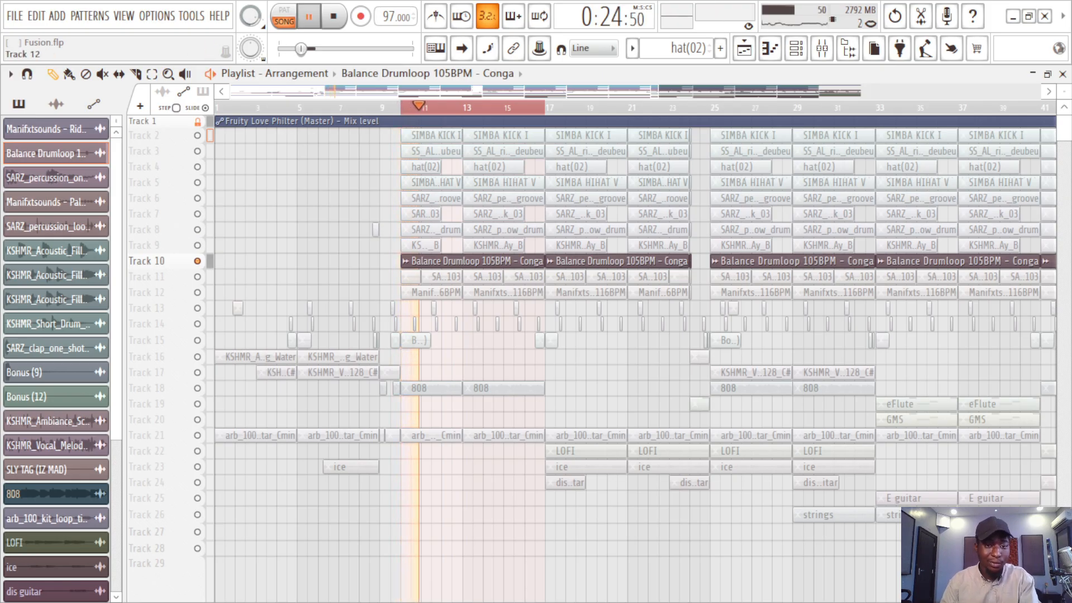
Step: Solo the percussion loop on Track 11 and play it, adding the loops on Tracks 12 and 10
right_click(197, 276)
key(space)
key(space)
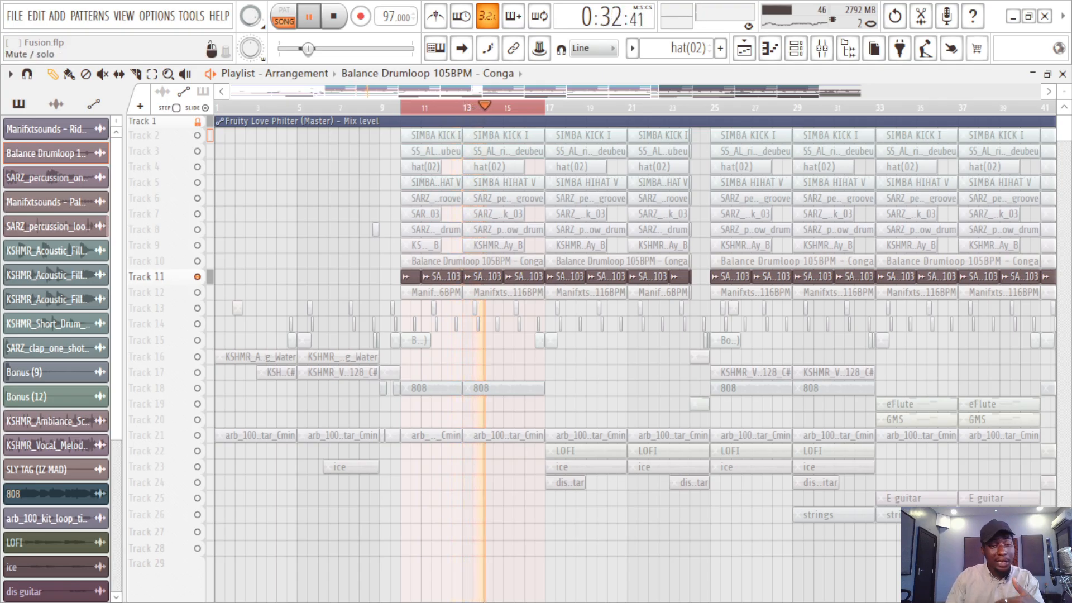
click(197, 292)
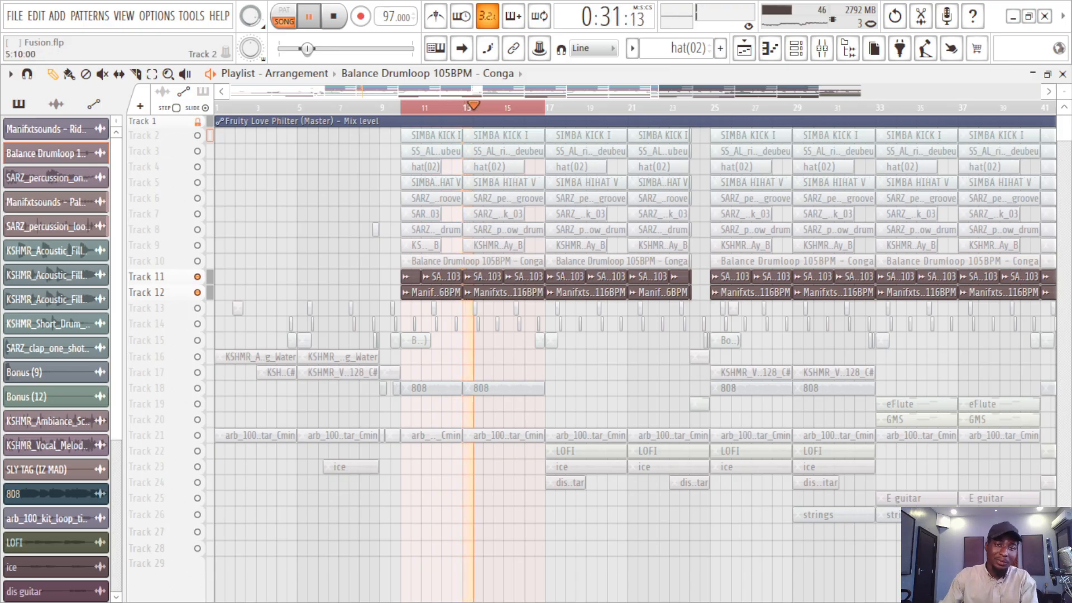
key(F6)
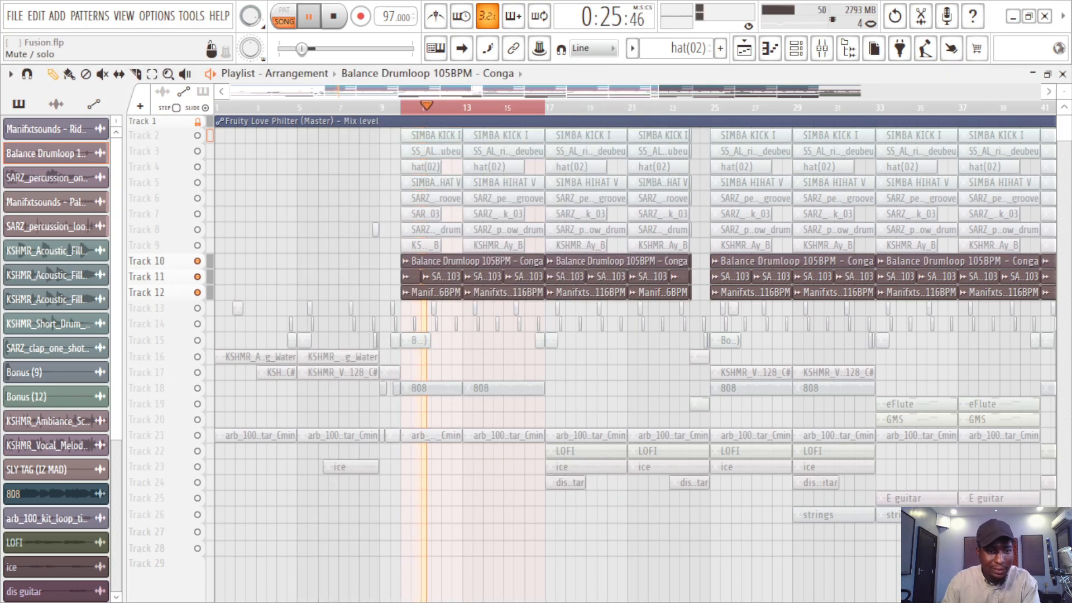
Step: Unmute Tracks 9 up to 4 one by one during playback, also enable Tracks 13 to 15, and stop playback
click(197, 246)
click(197, 229)
click(197, 214)
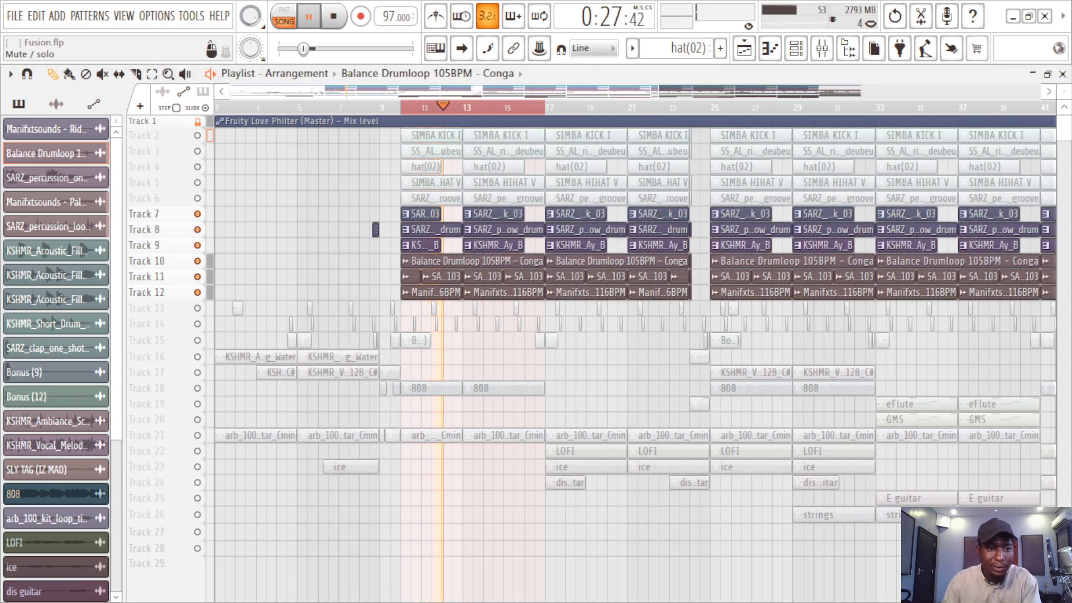
click(197, 198)
click(197, 182)
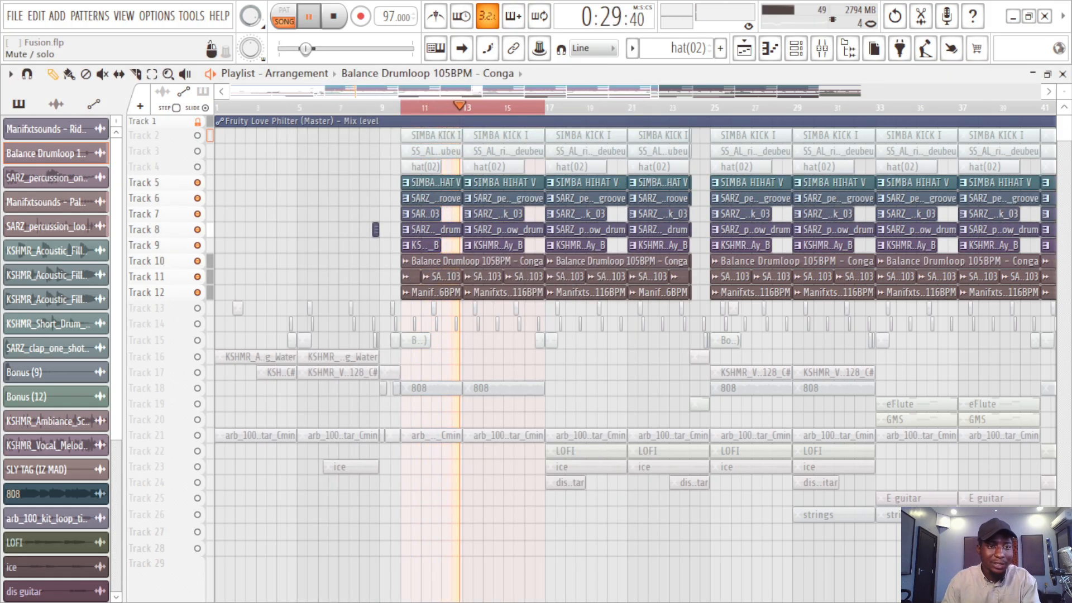
click(197, 167)
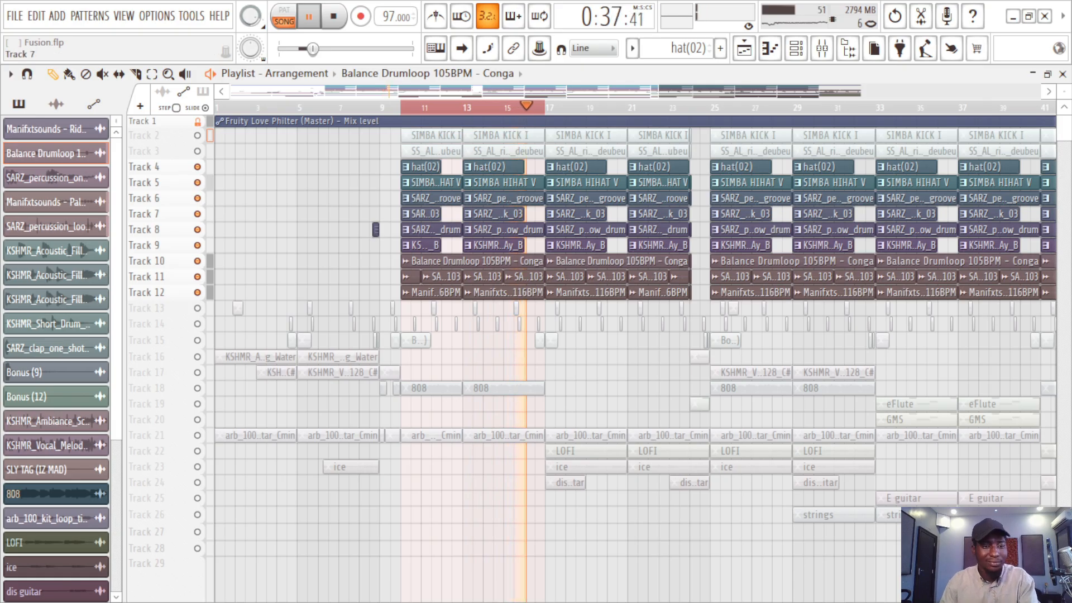
key(space)
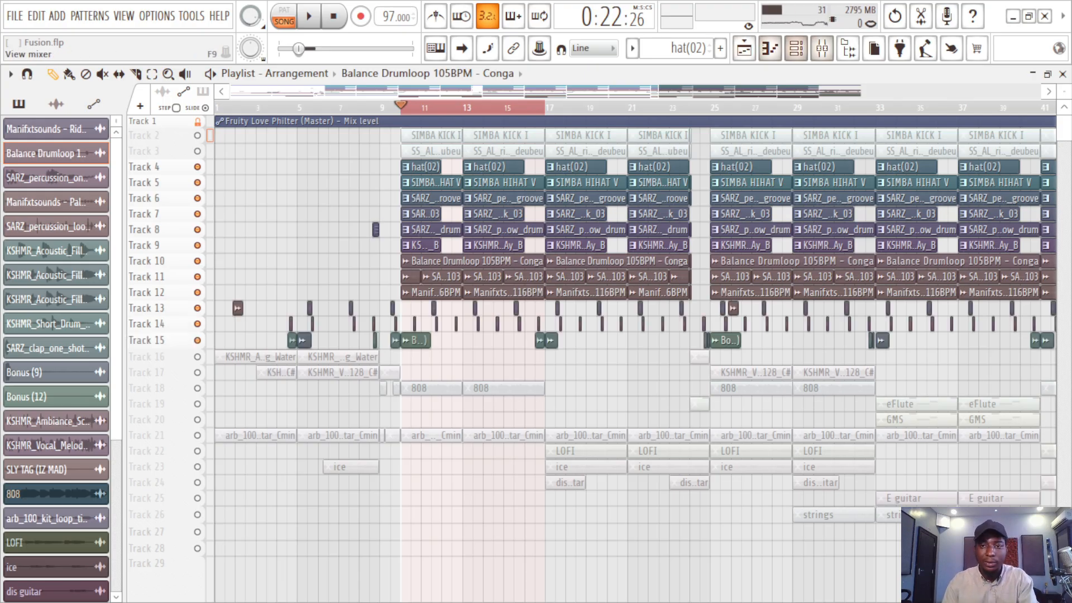
Step: Unmute the FX'S channel in the mixer and play the enabled drum tracks in the playlist from bar 16
click(822, 48)
click(190, 268)
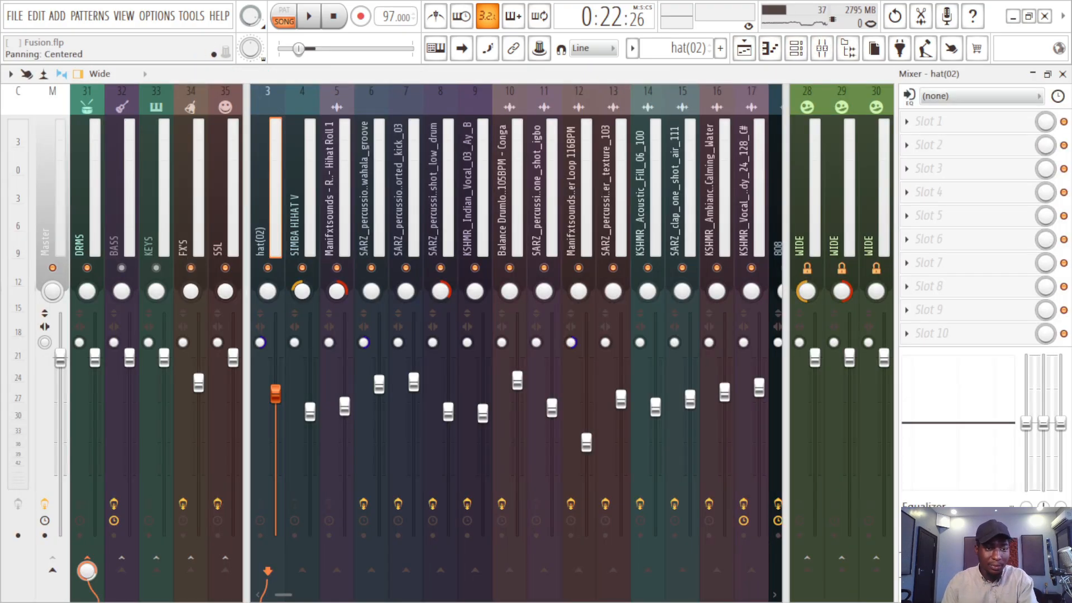
key(space)
key(space)
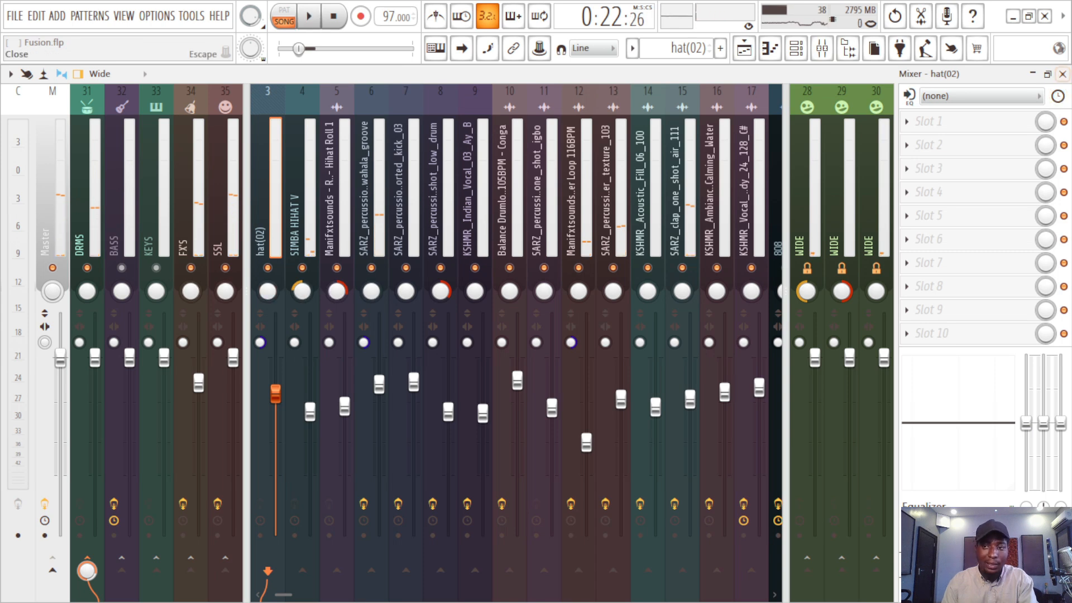
click(1062, 74)
click(525, 107)
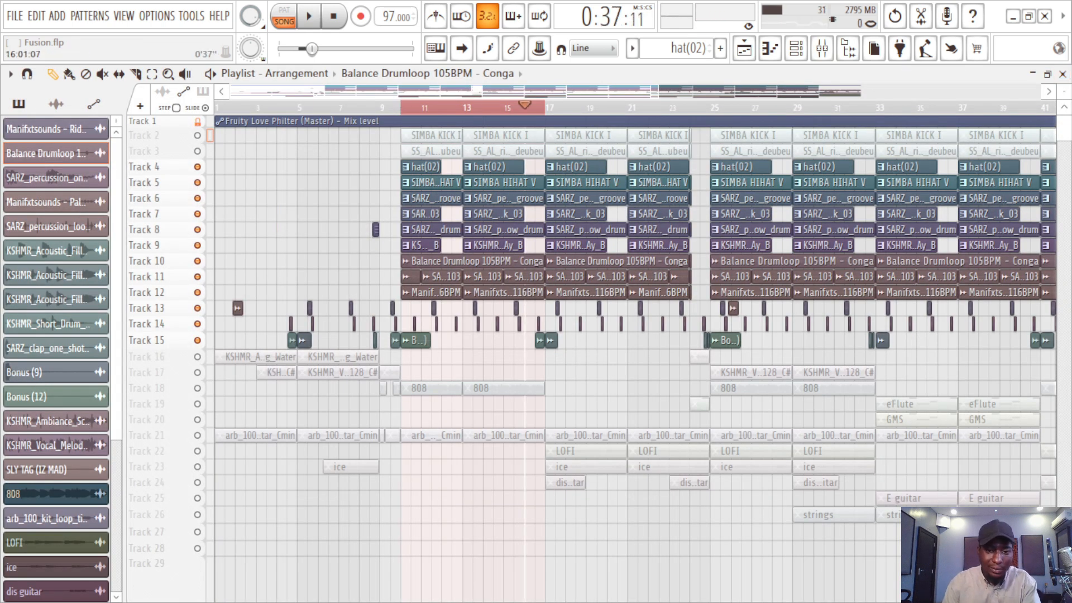
key(space)
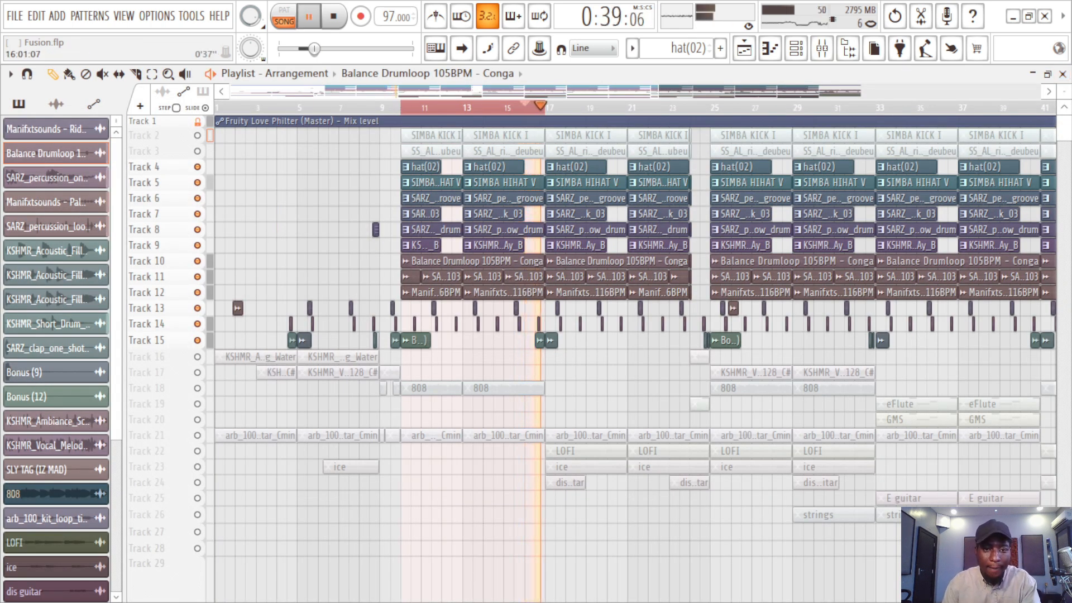
Step: Stop playback of the drum and percussion tracks and save the project
key(space)
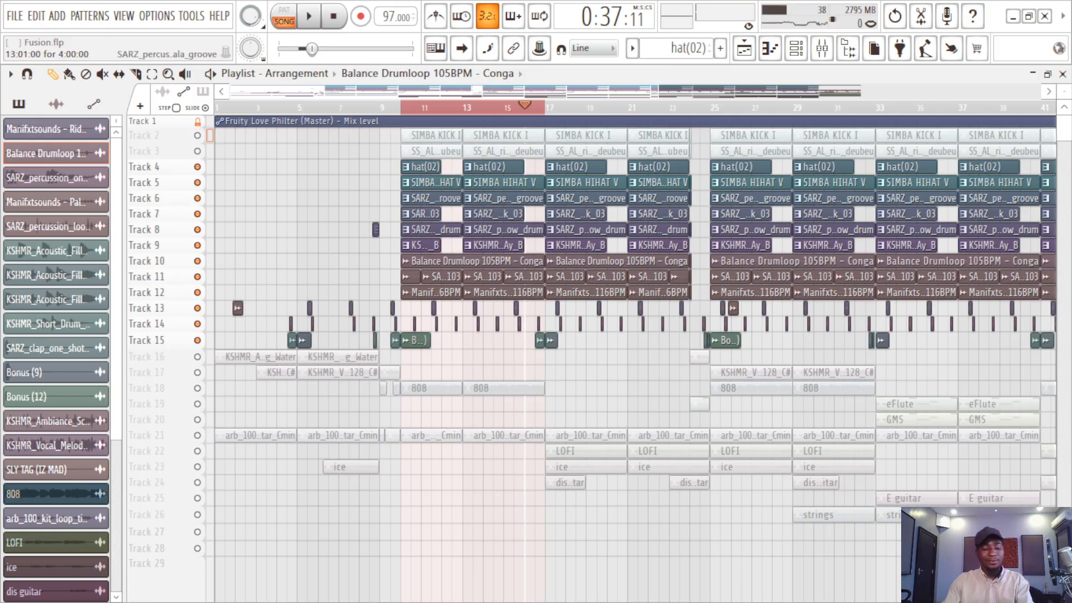
key(ctrl+s)
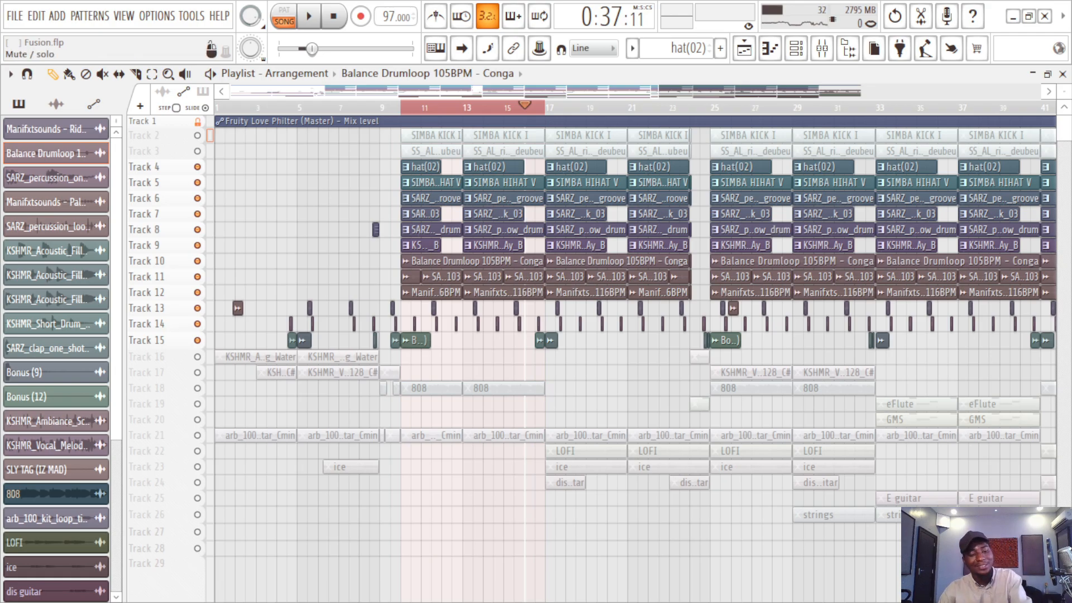
Step: Solo the 808 clips on Track 18, play them from just before bar 10, and save the project
click(197, 388)
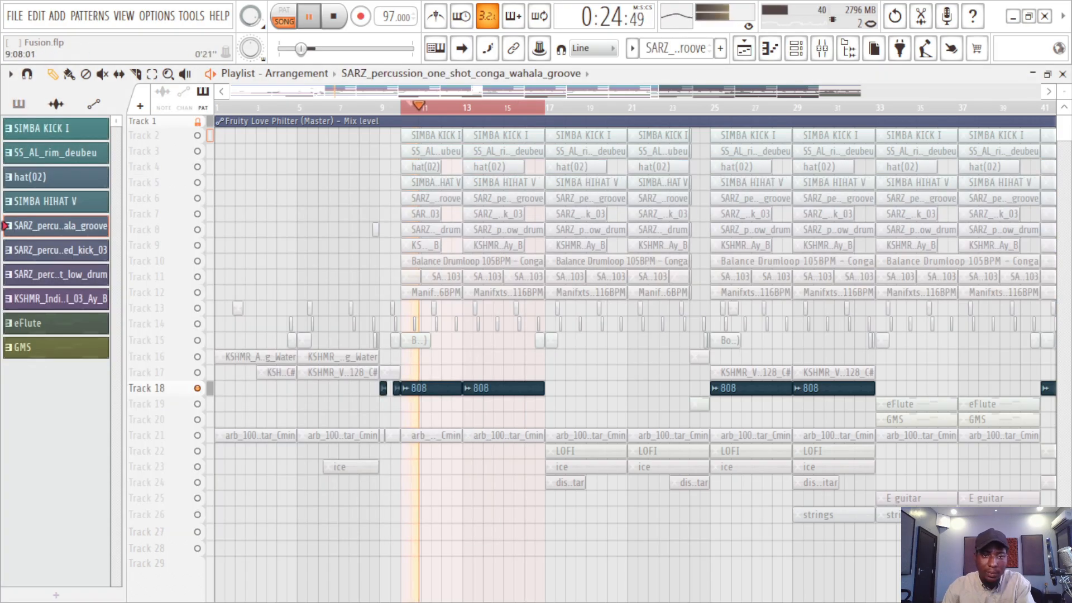
click(390, 107)
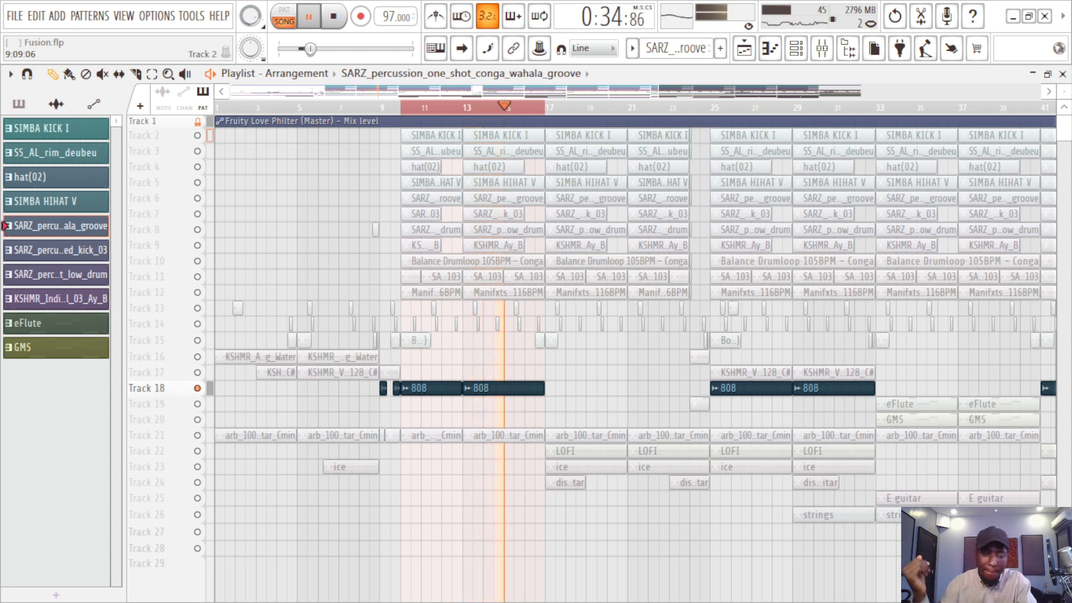
key(space)
key(ctrl+s)
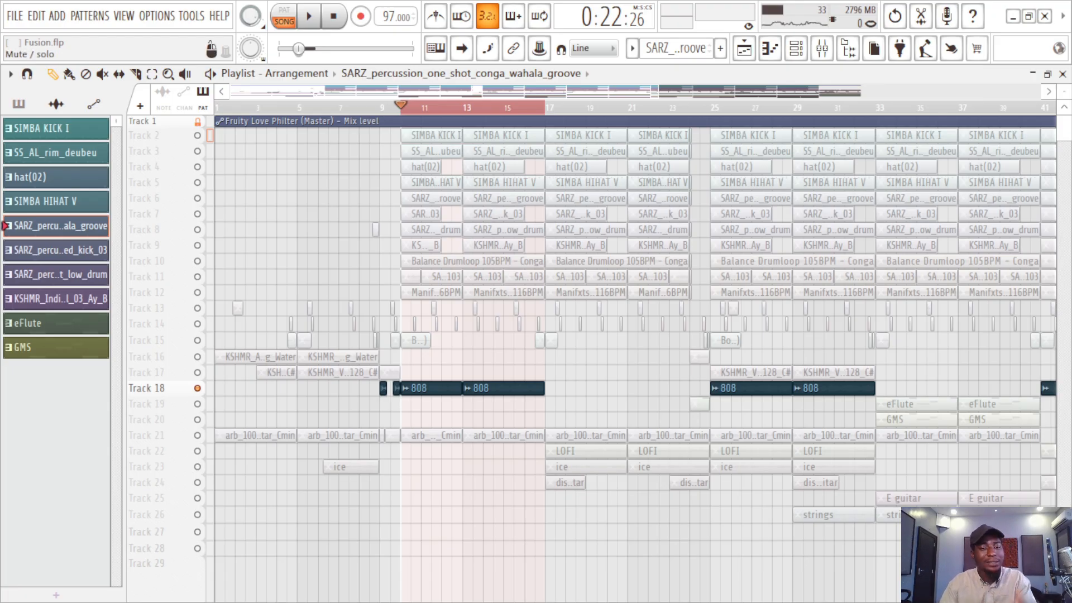
Step: Solo the arb_100 guitar loop on Track 21, play it from bar 10, and save the project
right_click(197, 435)
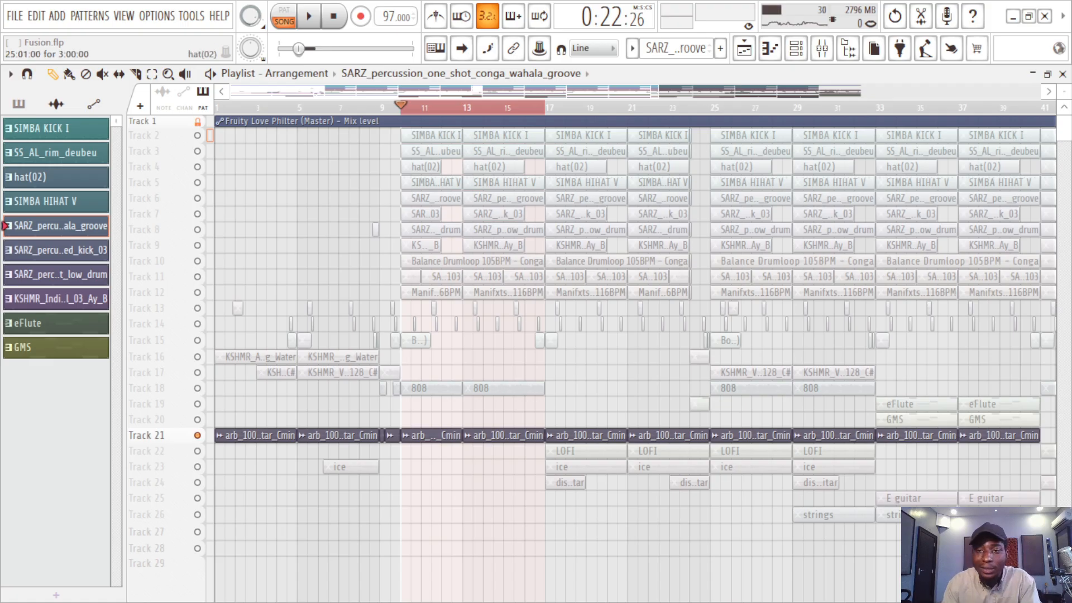
key(space)
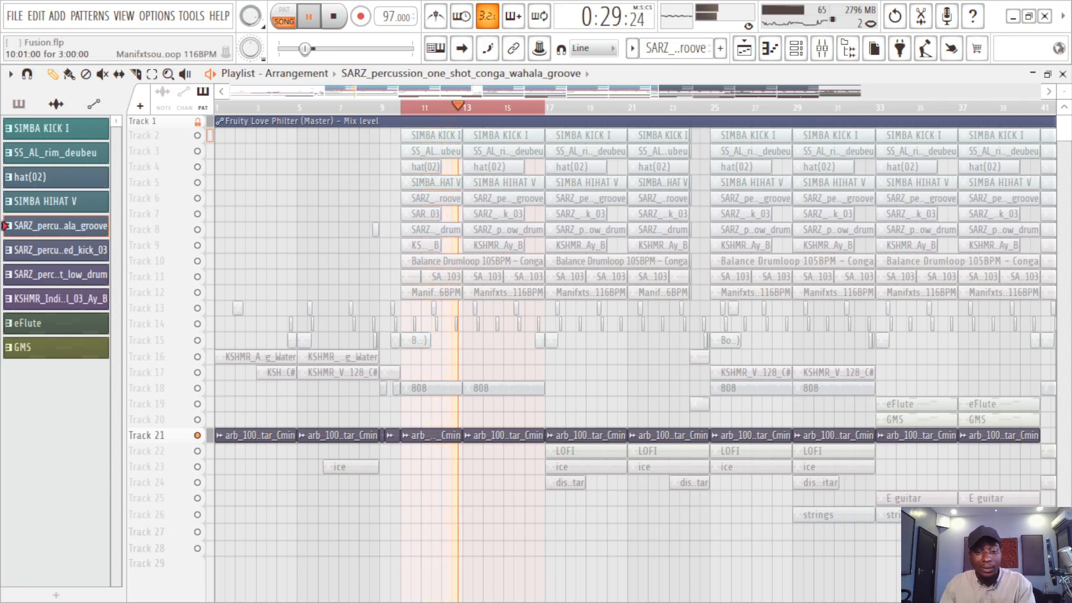
key(space)
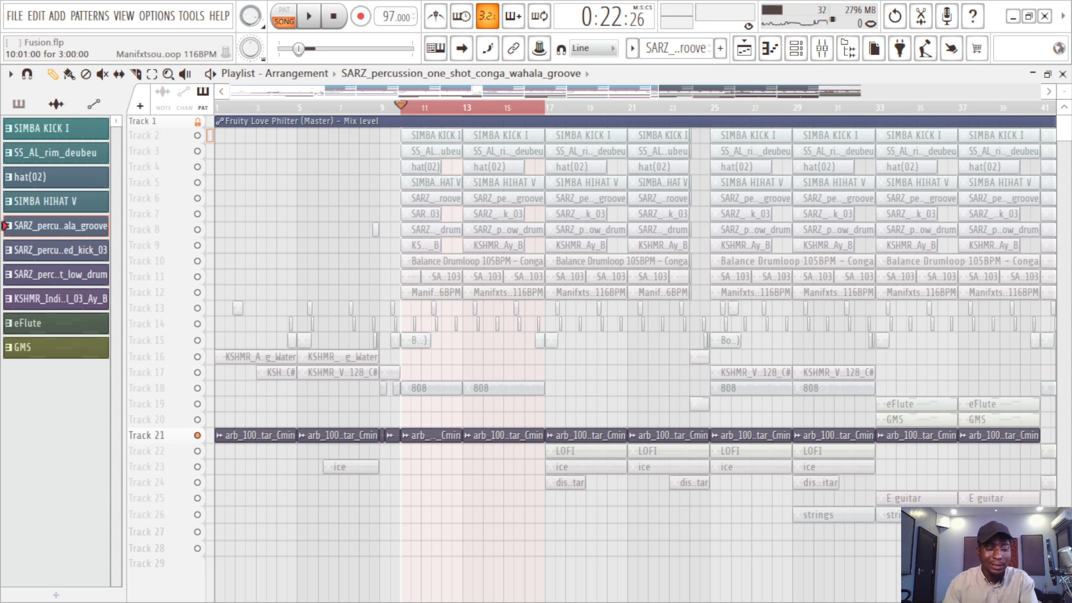
key(ctrl+s)
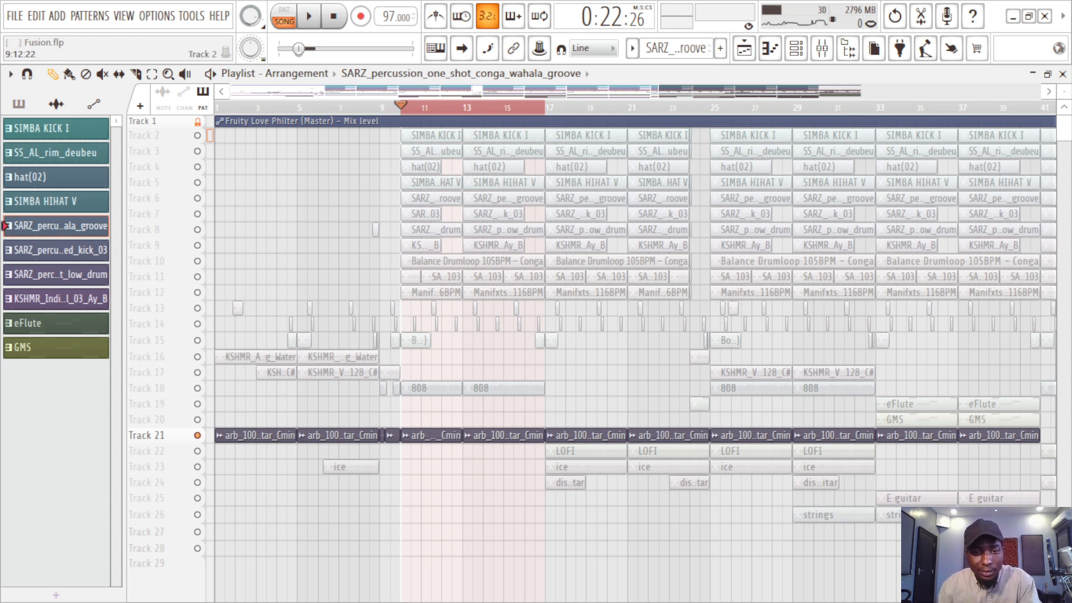
Step: Unsolo Track 21 to re-enable all tracks, play the full arrangement from bar 8, and save the project
right_click(197, 436)
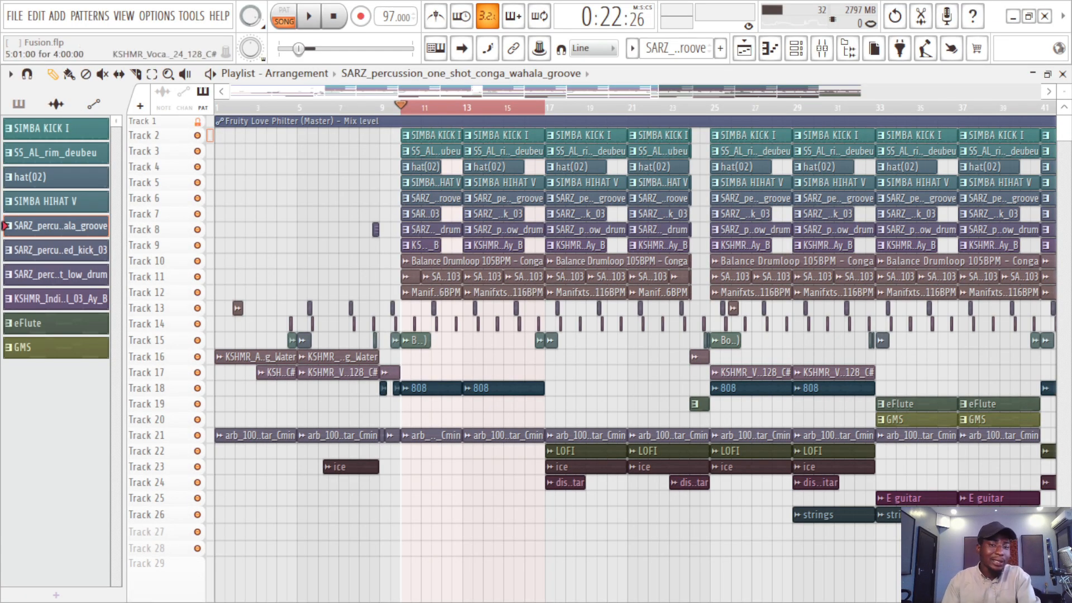
click(369, 107)
key(space)
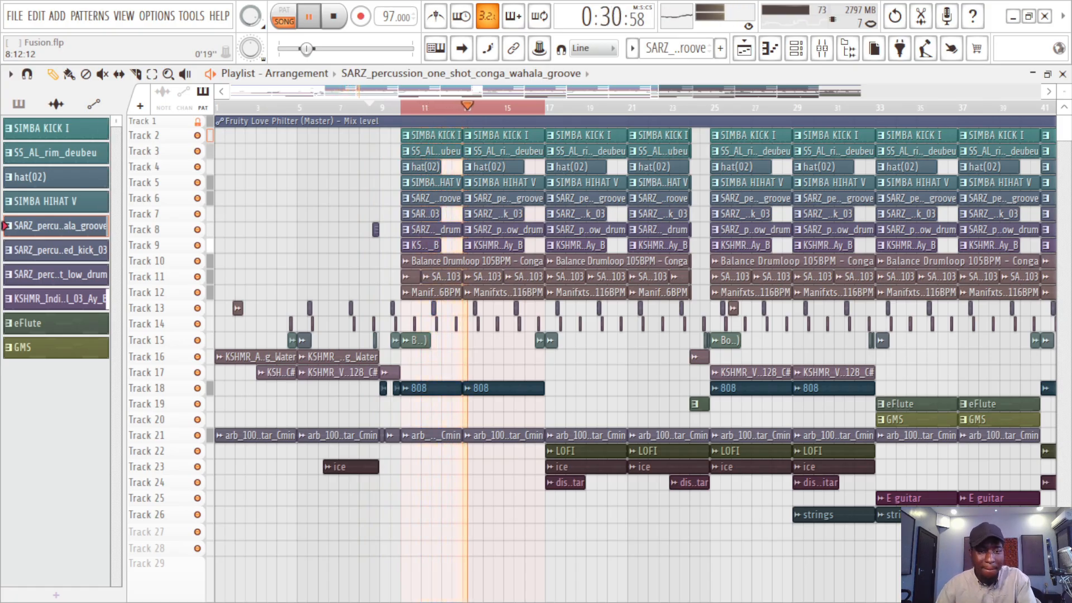
key(space)
key(ctrl+s)
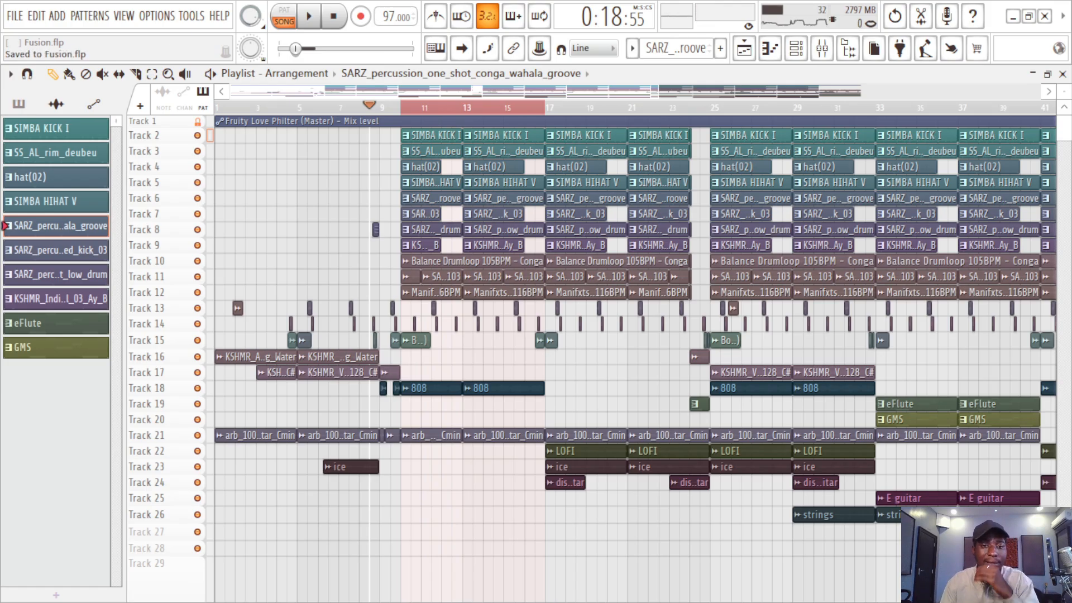
Step: Clear the timeline selection and set the playback start just before bar 17
scroll(635, 344, right, 2)
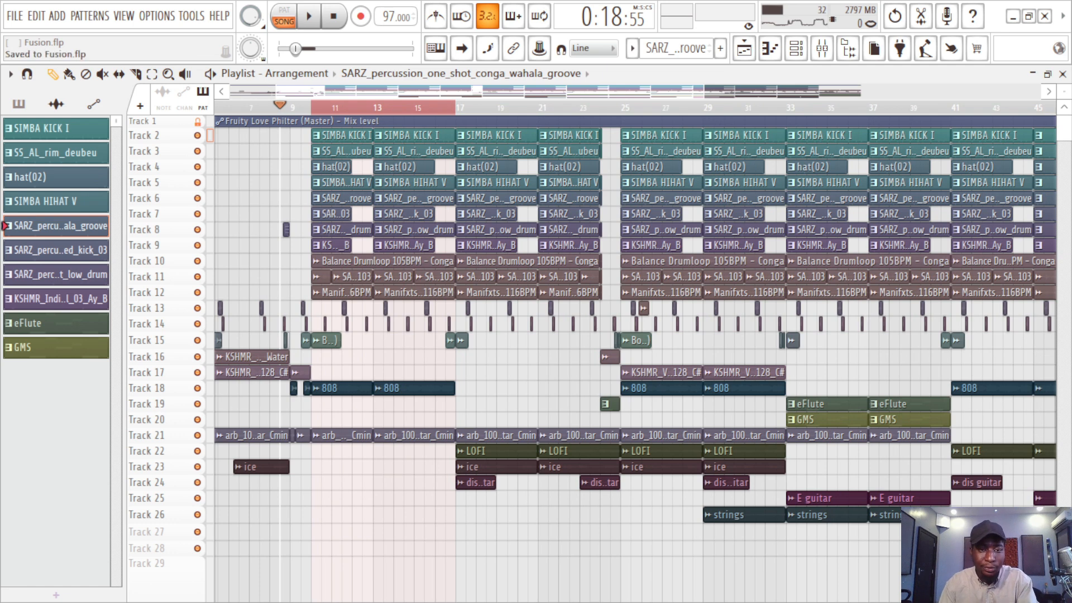
drag(441, 107, 615, 107)
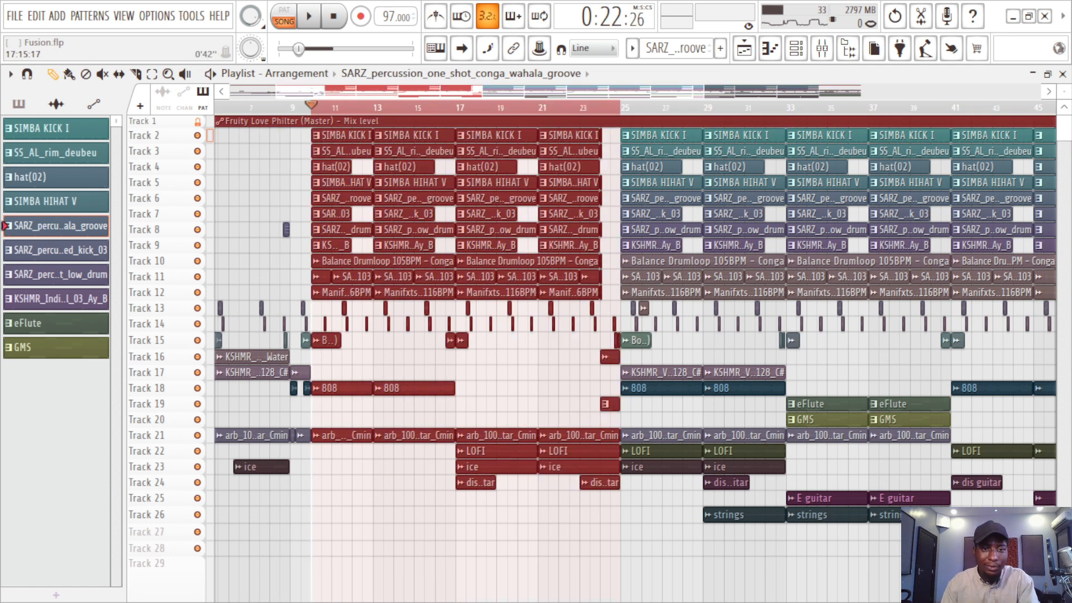
double_click(445, 107)
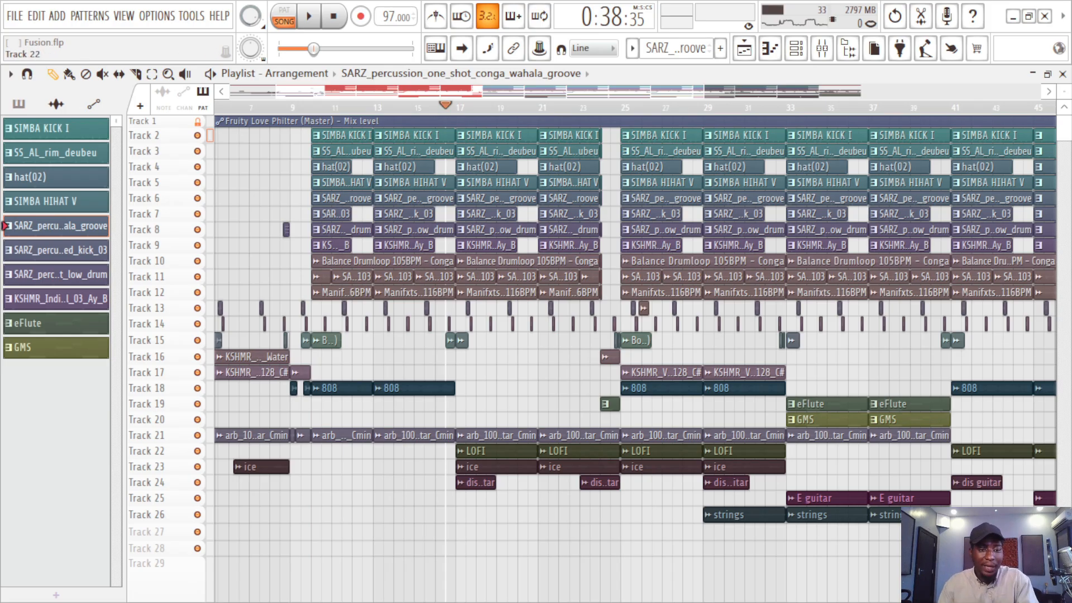
Step: Solo the LOFI clips on Track 22, play them from just before bar 17, and save the project
right_click(198, 451)
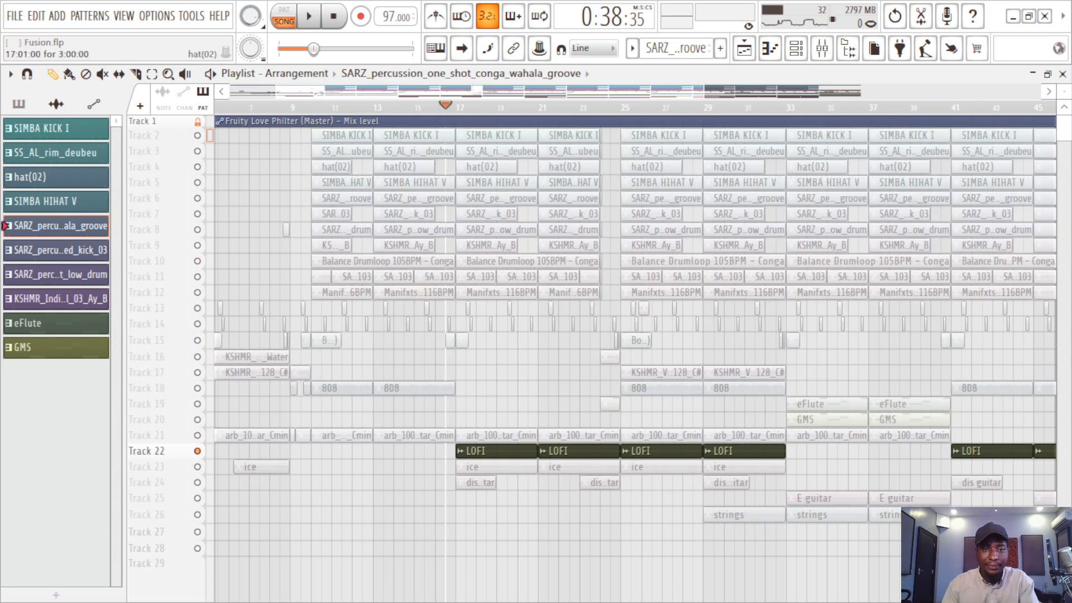
key(space)
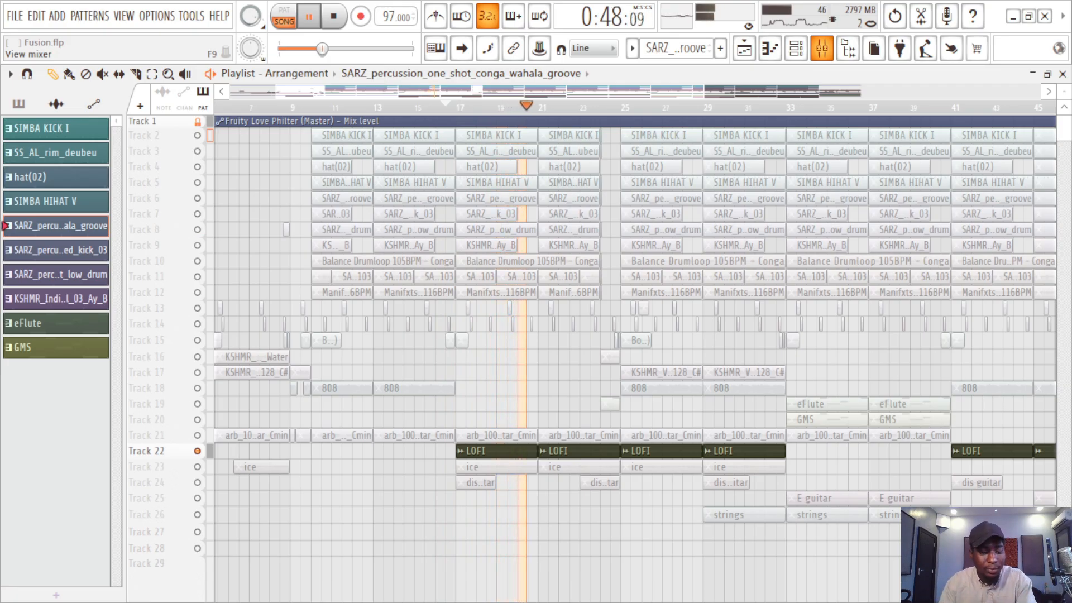
key(ctrl+s)
key(space)
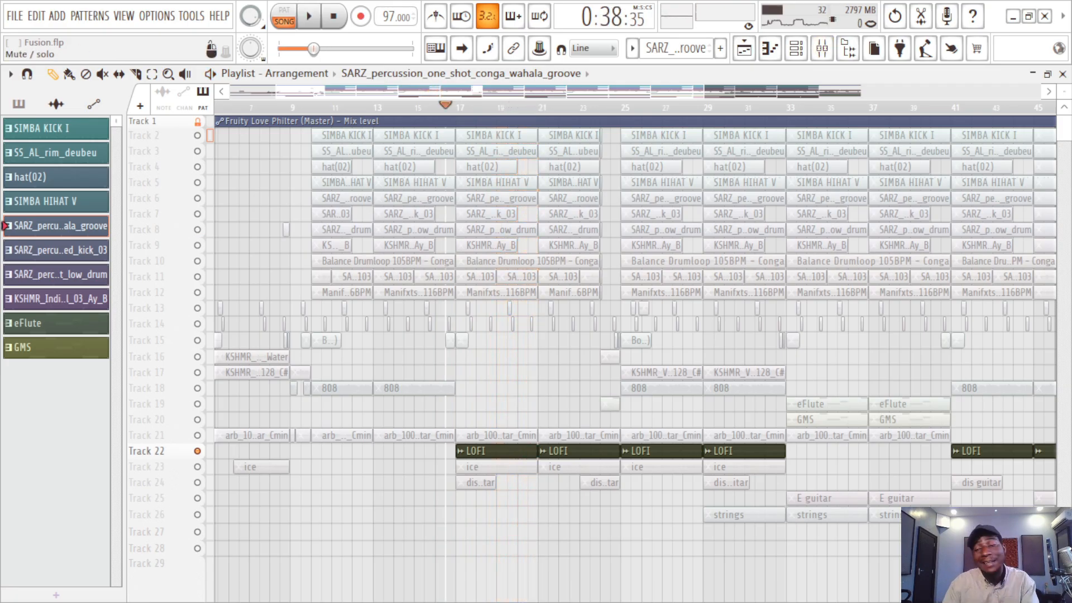
Step: Unmute the ice clips on Track 23 and play them together with the LOFI clips
click(198, 467)
key(space)
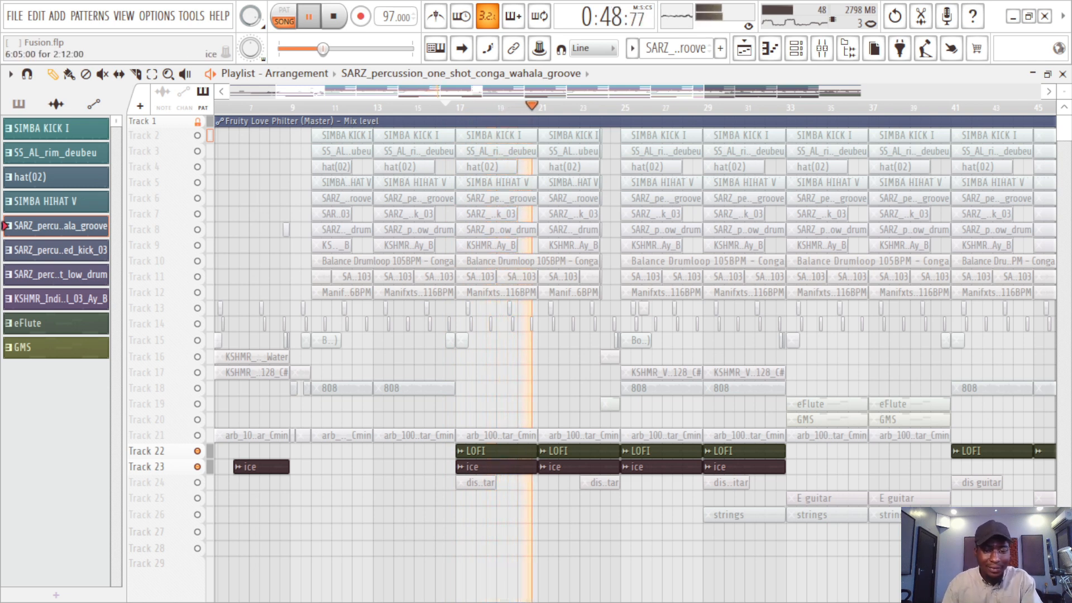
key(space)
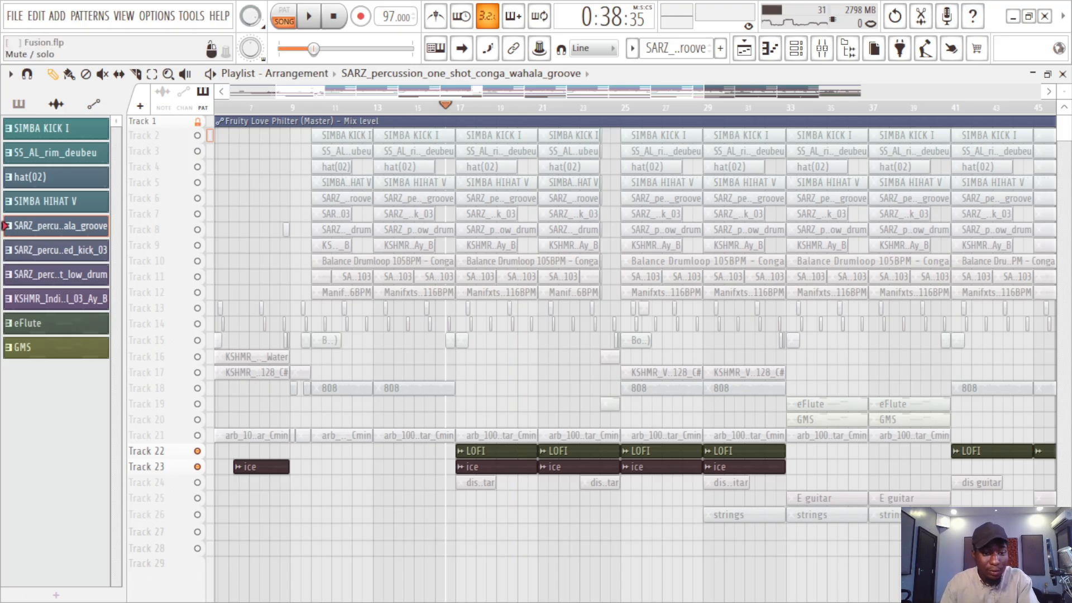
Step: Unmute the dis guitar clips on Track 24, play them with Tracks 22 and 23, and save the project
click(198, 482)
key(space)
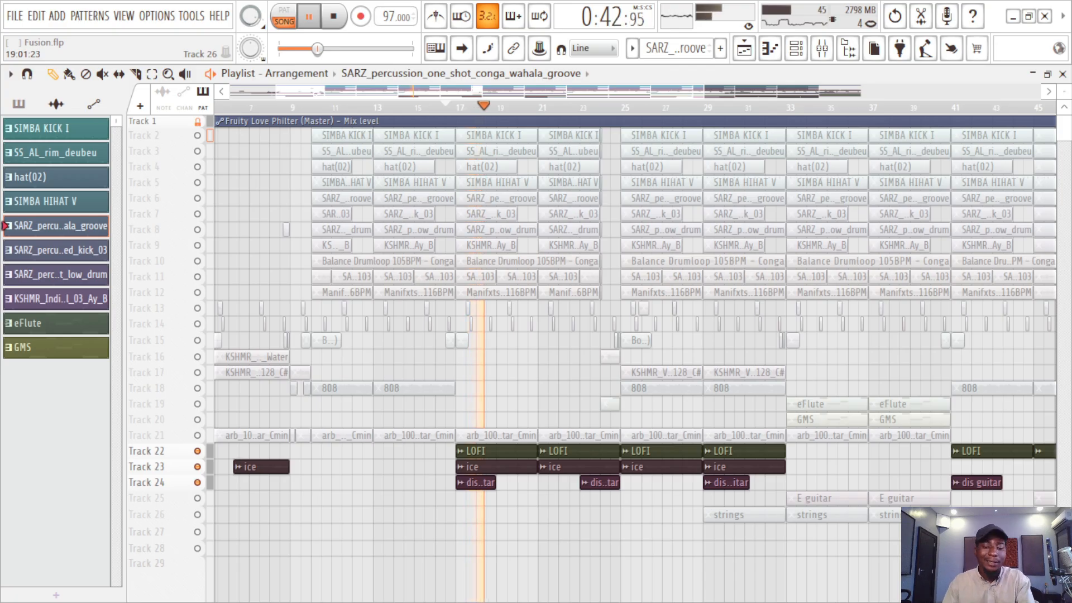
key(space)
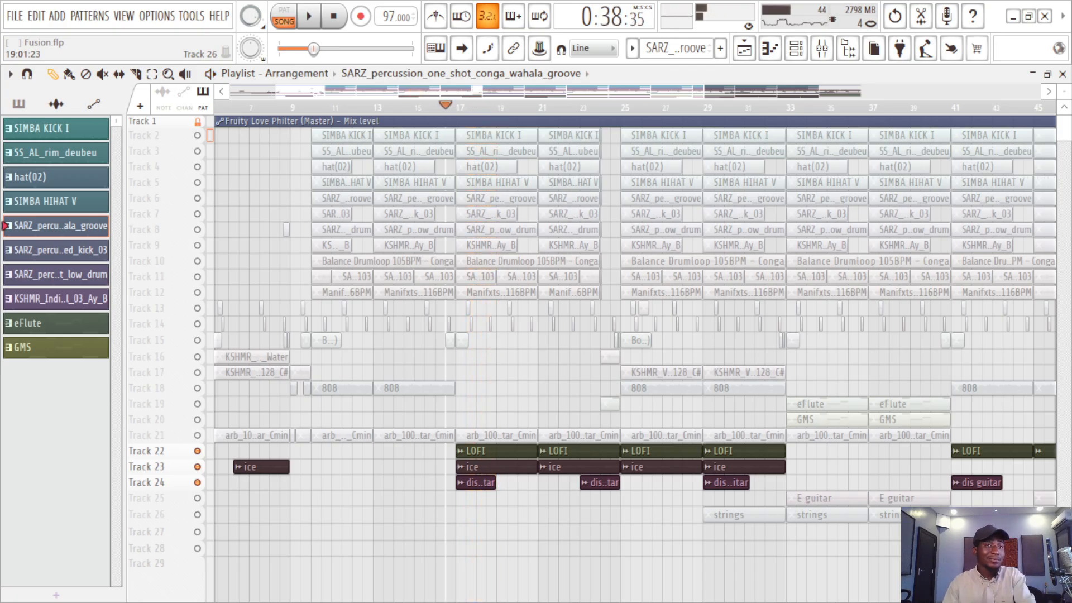
key(ctrl+s)
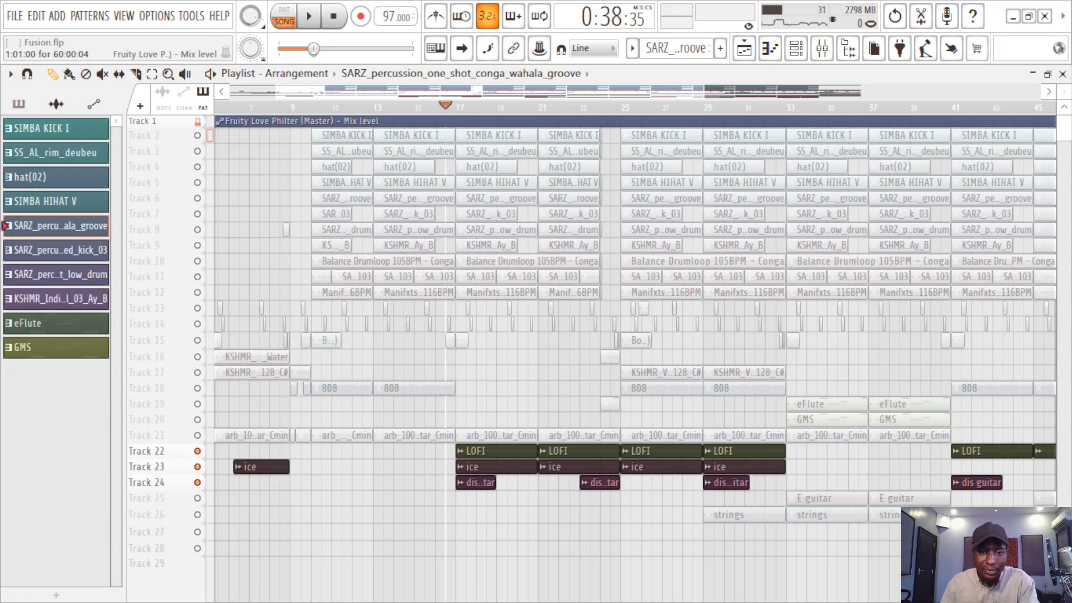
Step: Play Tracks 22 to 24 from bar 22 to hear the second dis guitar clip
click(569, 108)
key(space)
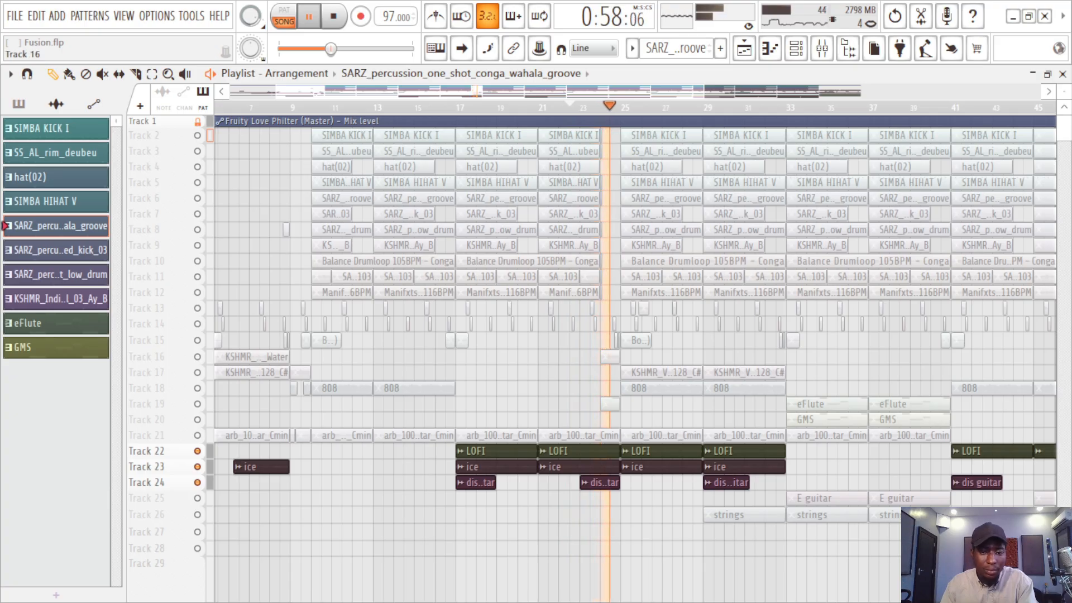
key(space)
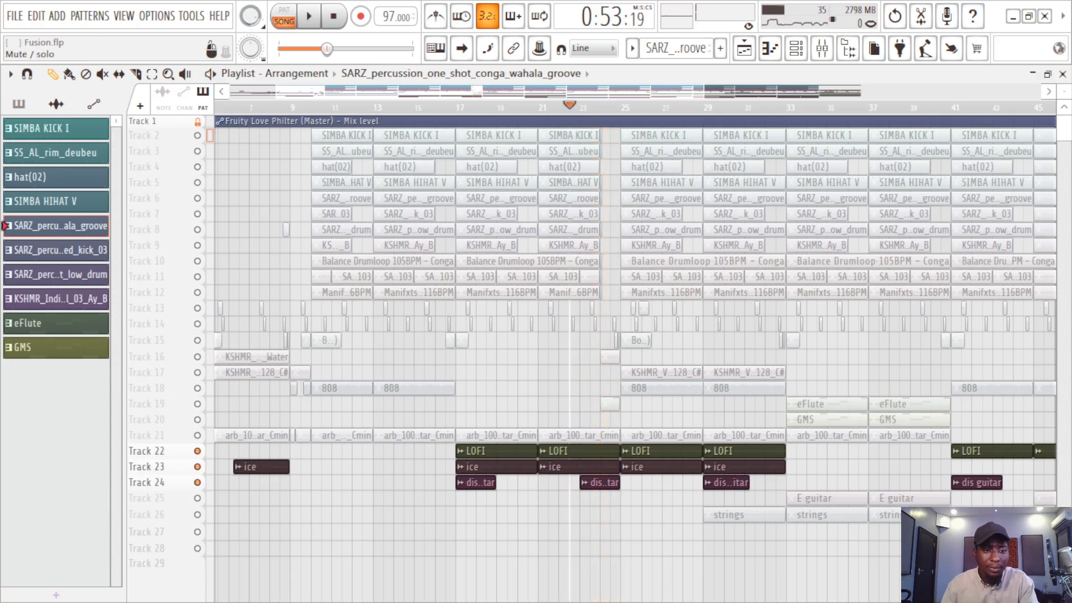
Step: Unmute Tracks 13 to 17 alongside the LOFI, ice and dis guitar tracks, and save the project
click(198, 324)
click(198, 308)
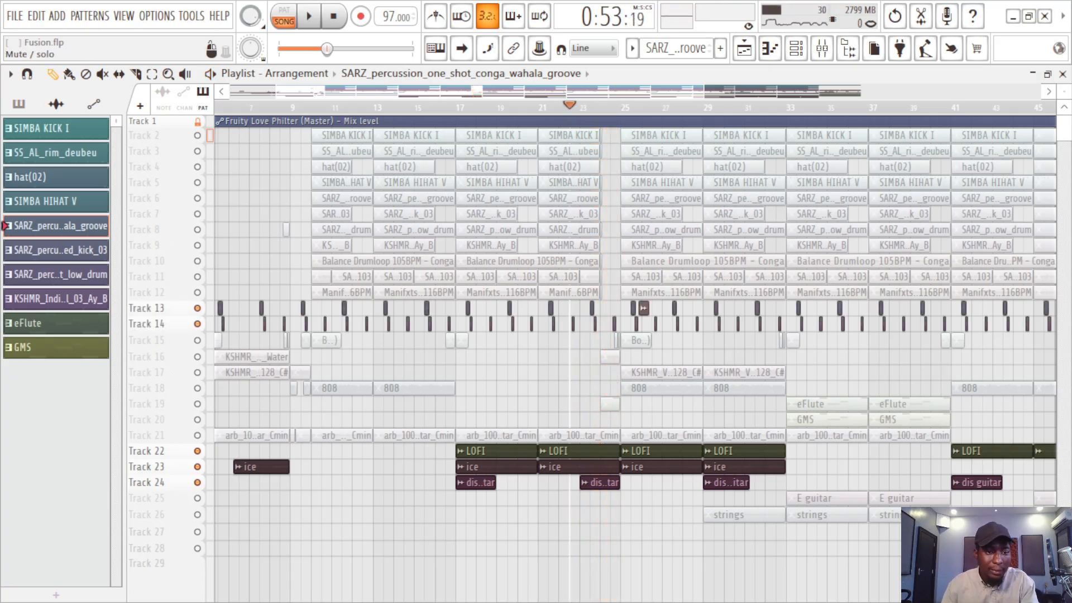
click(197, 340)
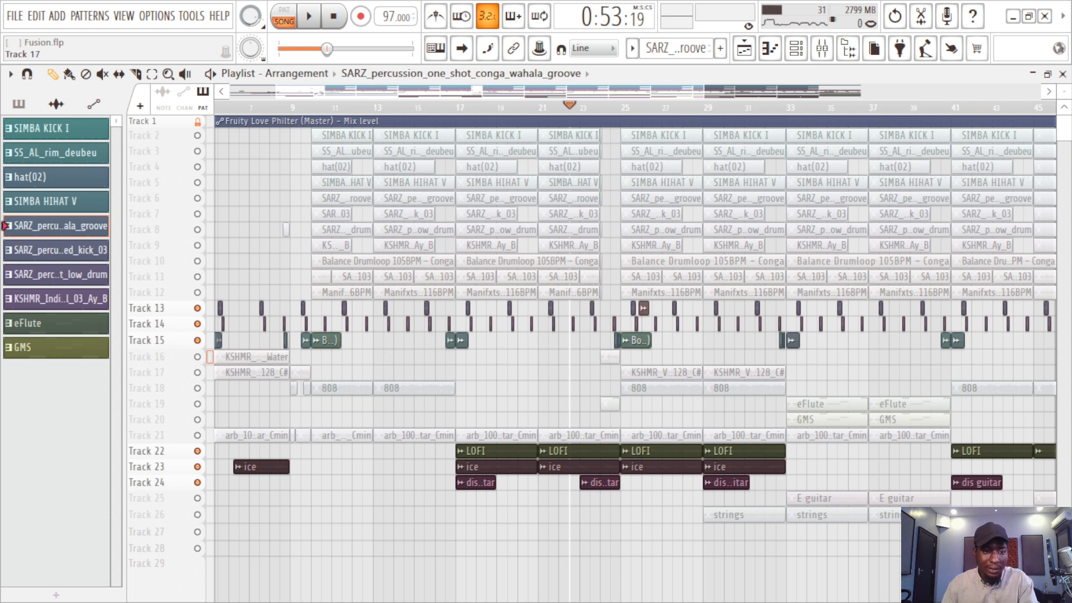
click(198, 357)
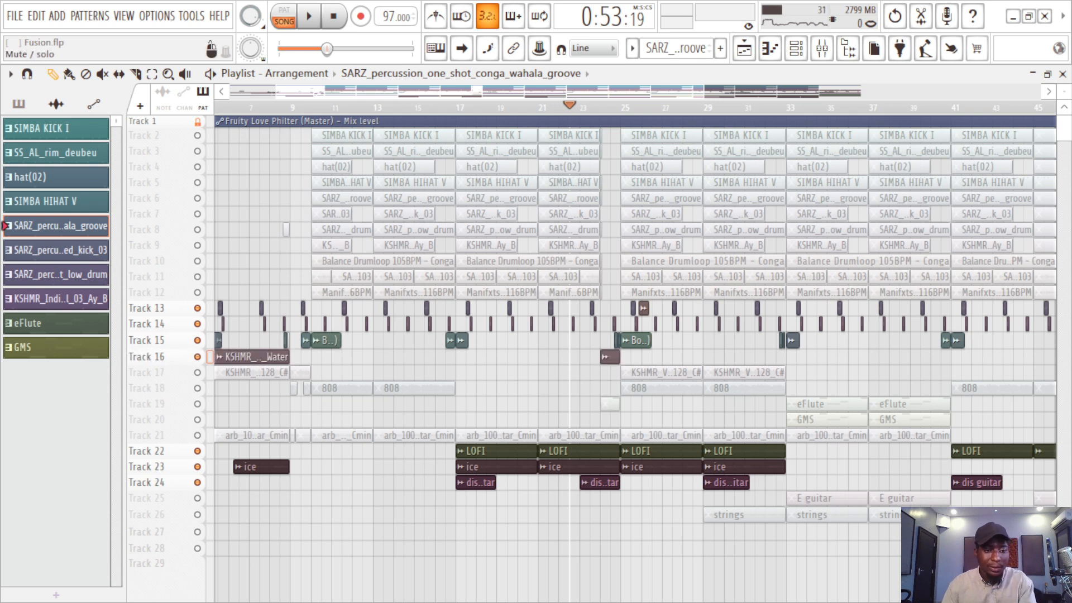
click(198, 372)
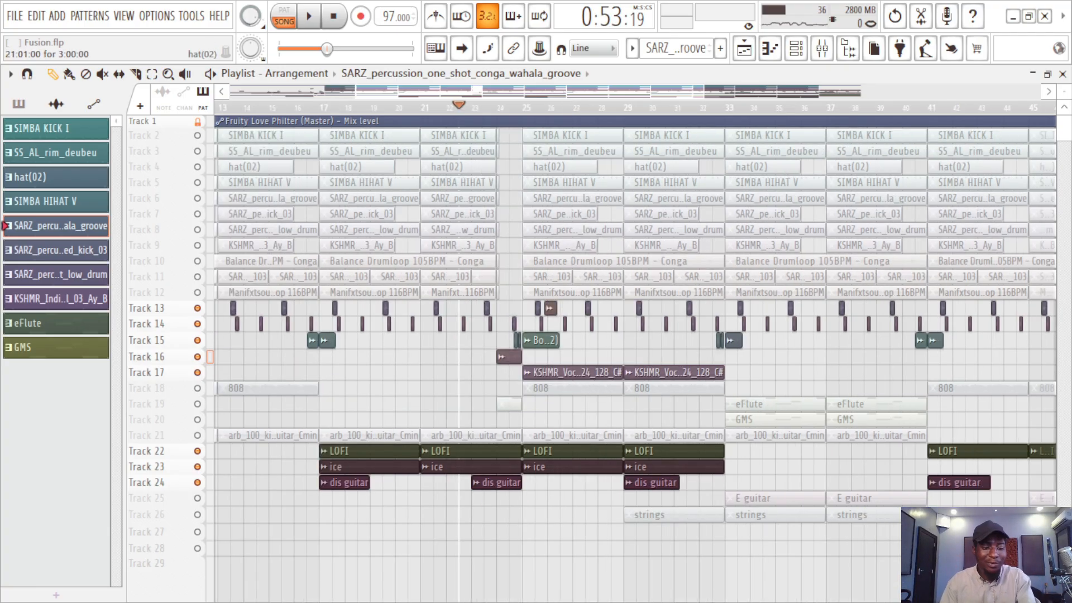
key(ctrl+s)
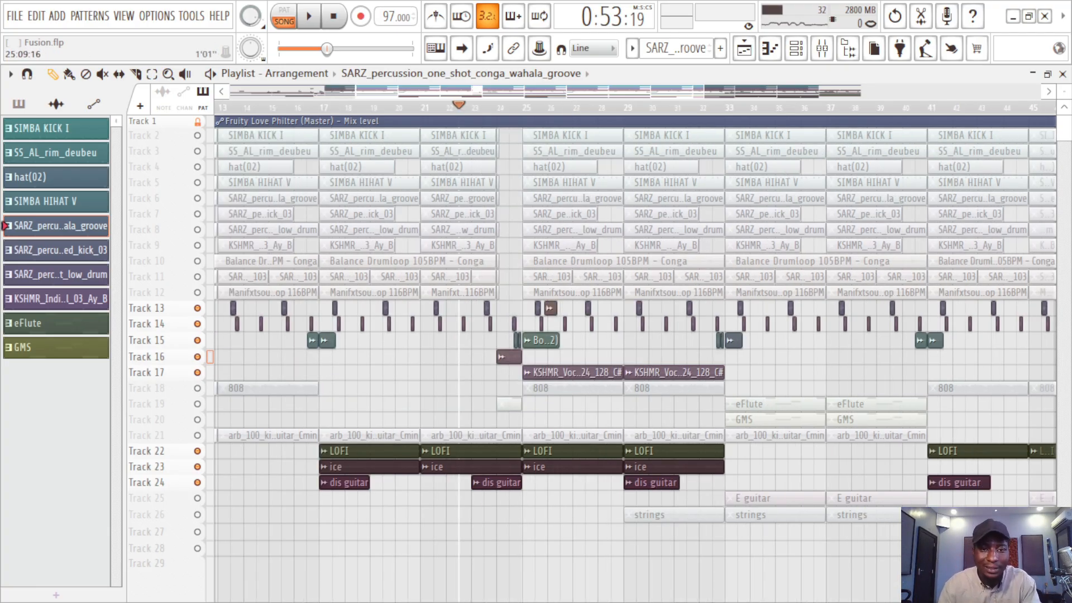
Step: Solo the KSHMR water ambience on Track 16, play from the song's start, and add the guitar loop on Track 21 during playback
scroll(481, 357, right, 2)
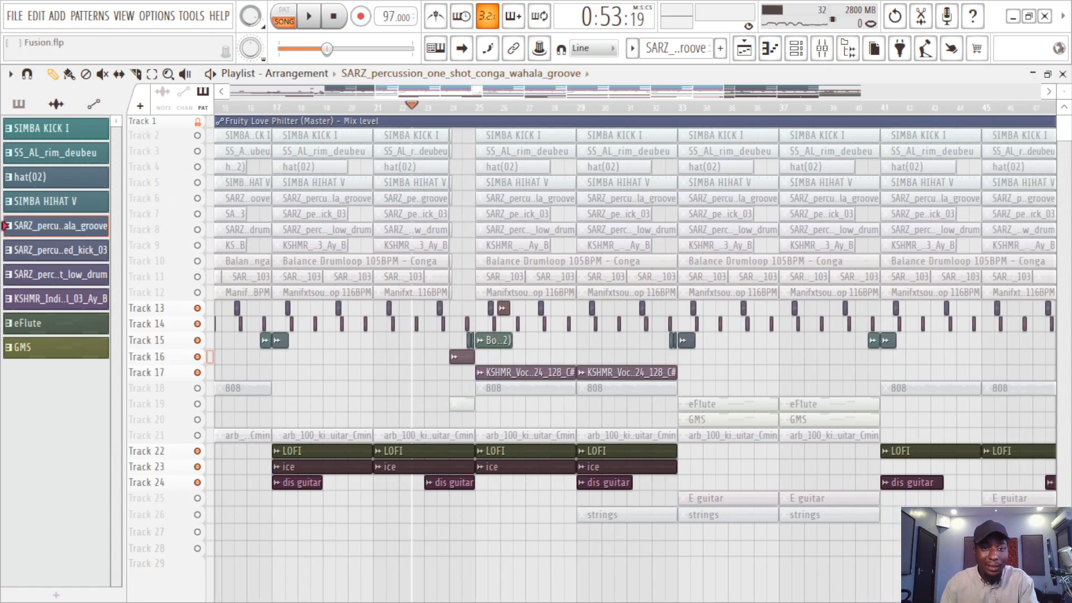
drag(416, 91, 251, 92)
click(218, 107)
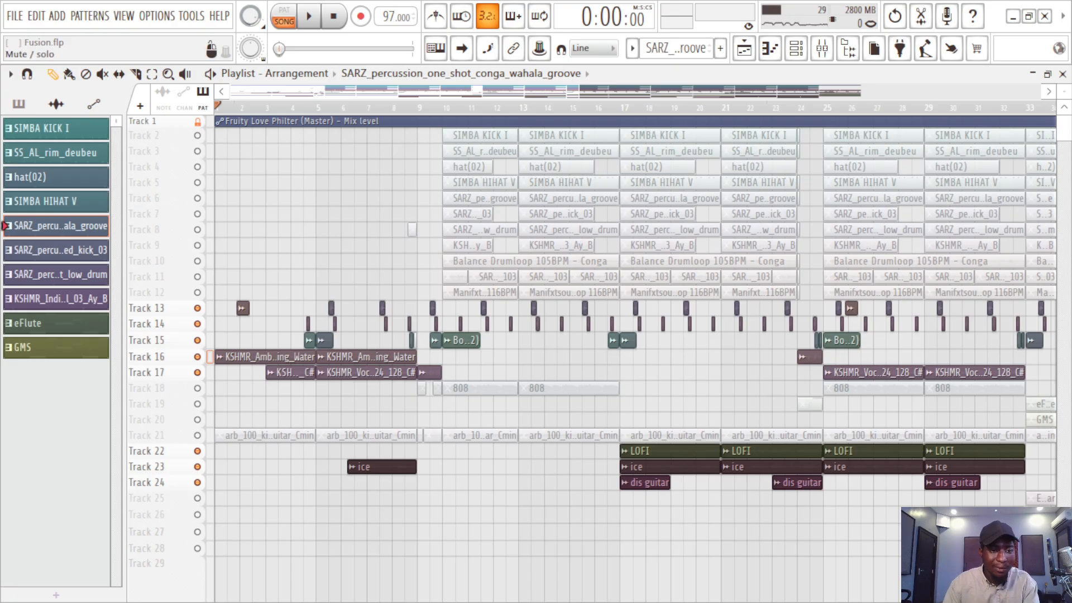
right_click(197, 357)
key(space)
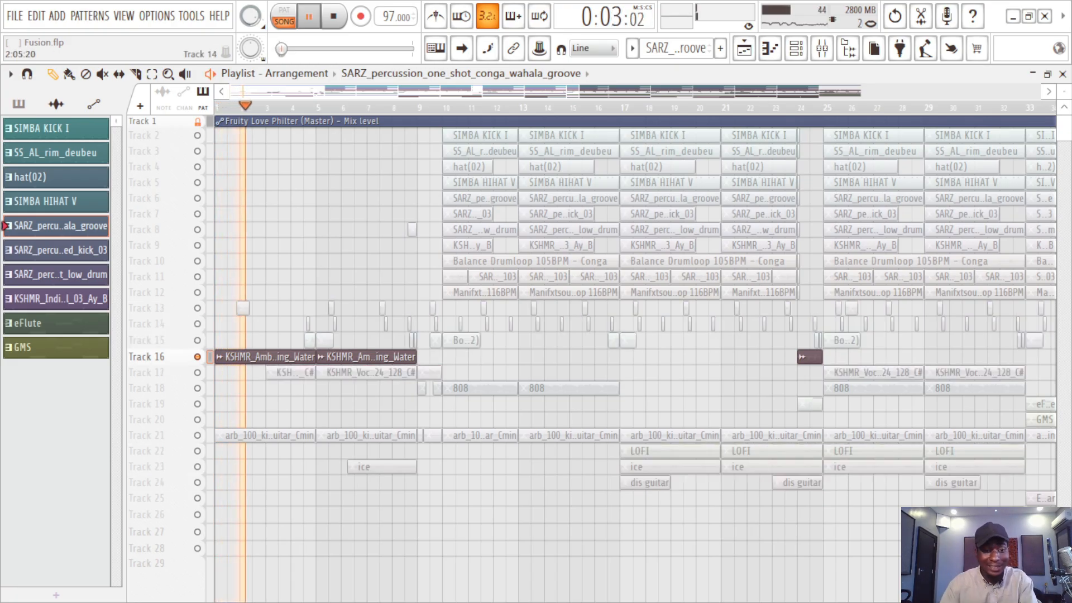
click(197, 435)
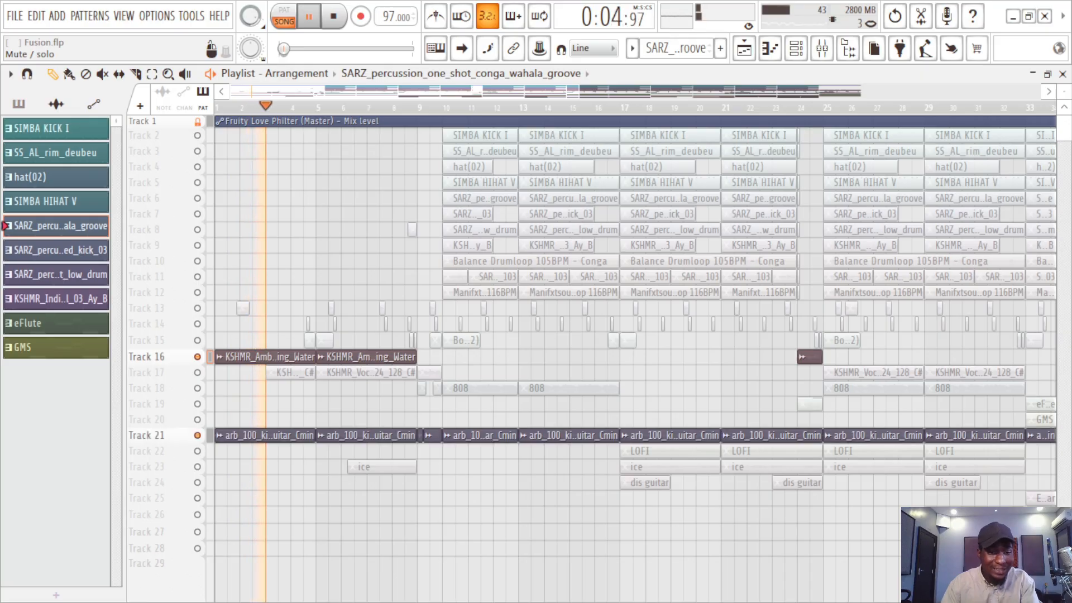
key(space)
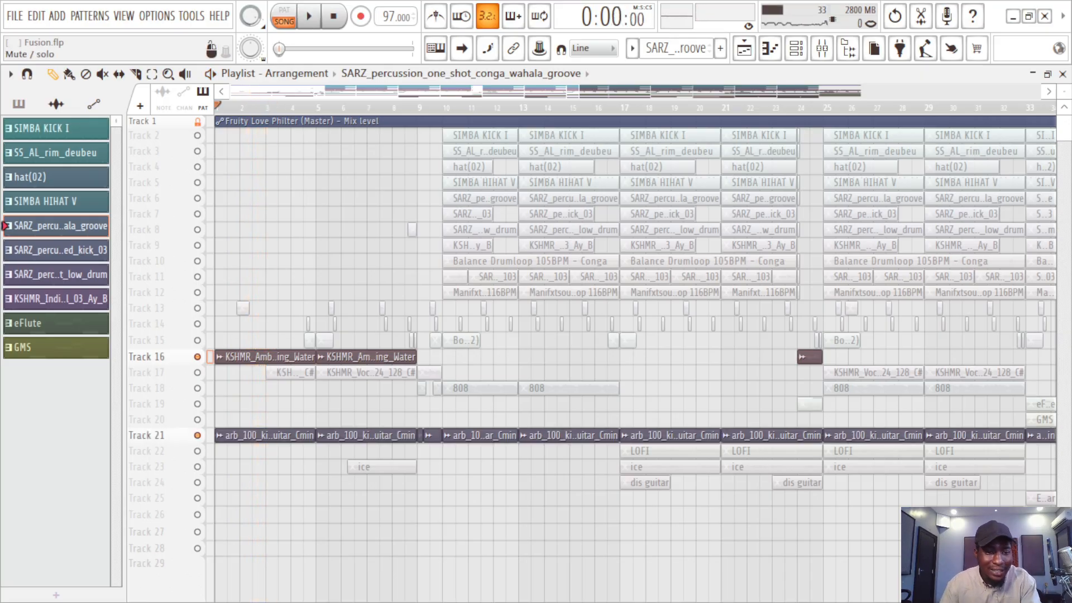
Step: Unmute Tracks 17 and 18 and start playback, soloing the KSHMR vocal clips on Track 17 as they play
click(197, 388)
click(197, 372)
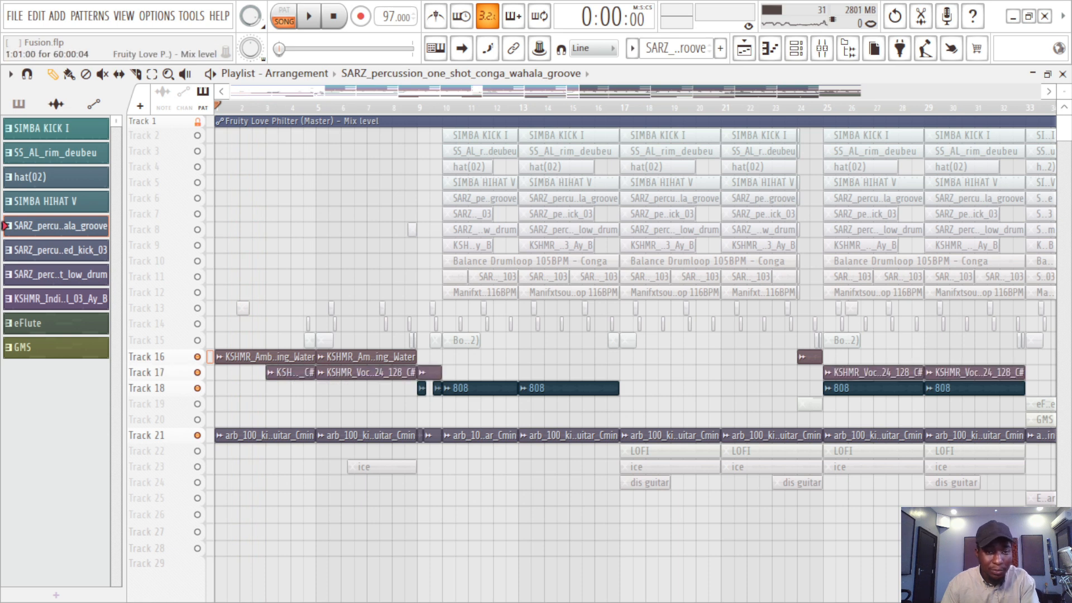
key(space)
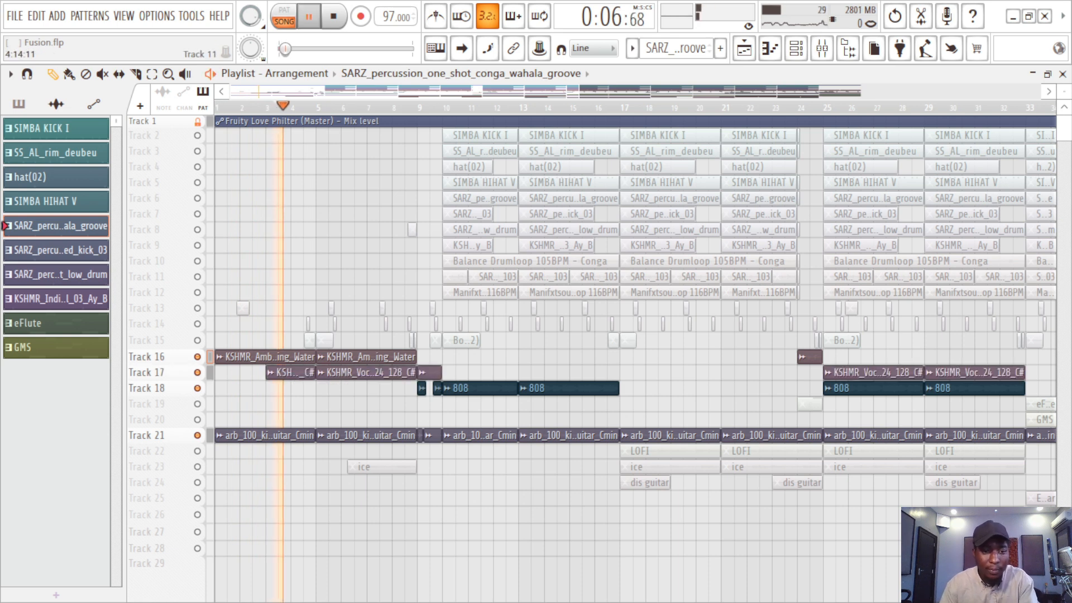
right_click(197, 372)
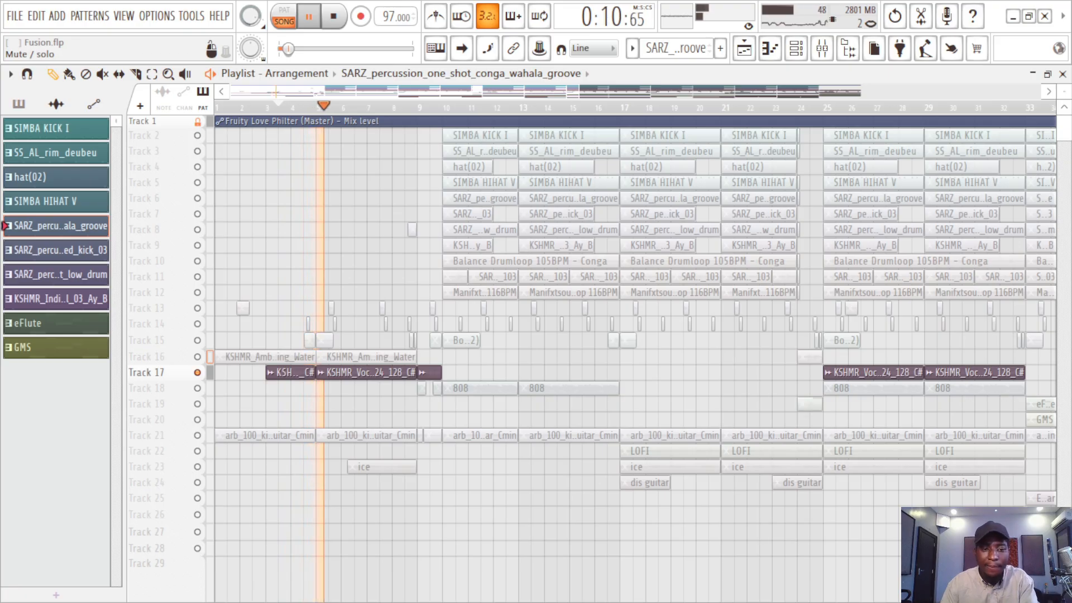
key(space)
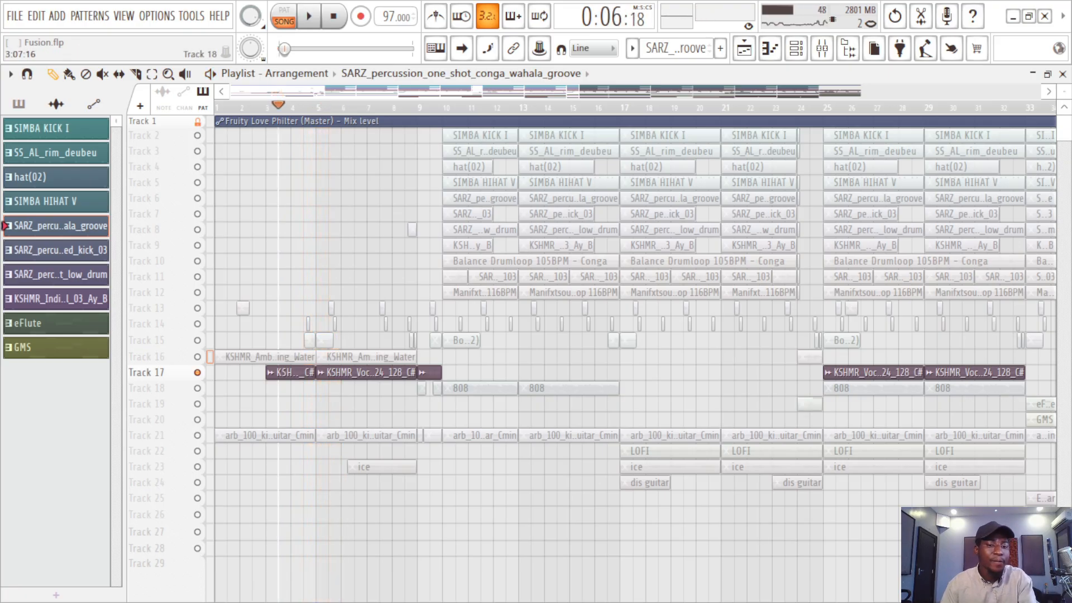
Step: Play the Track 17 vocals with Tracks 16 and 21 from bar 3, adding Tracks 23, 15, 14, 13 and 8 during playback
click(197, 356)
click(197, 434)
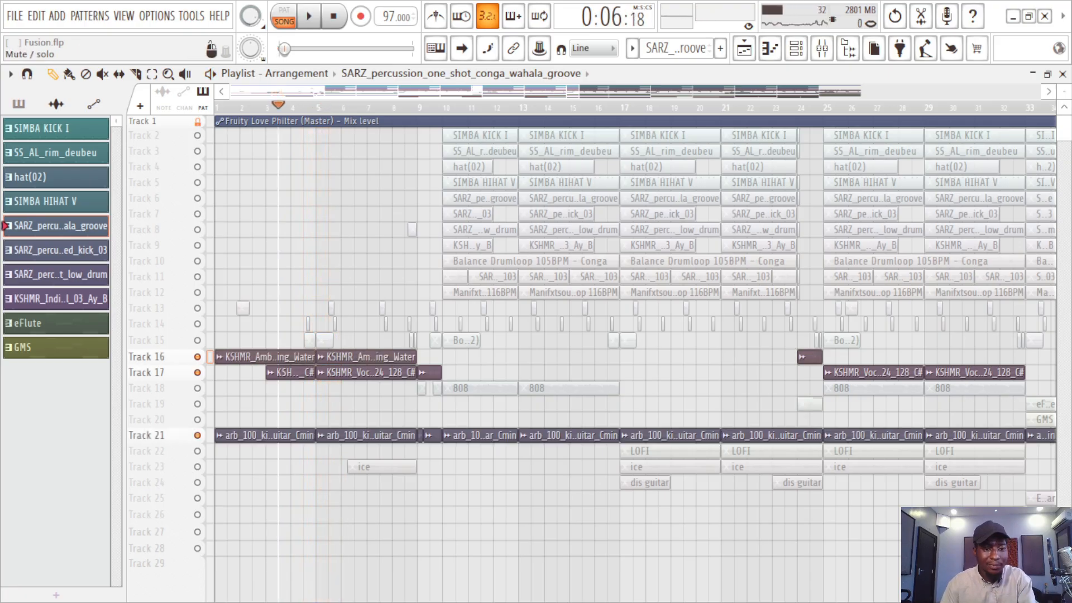
key(space)
click(197, 466)
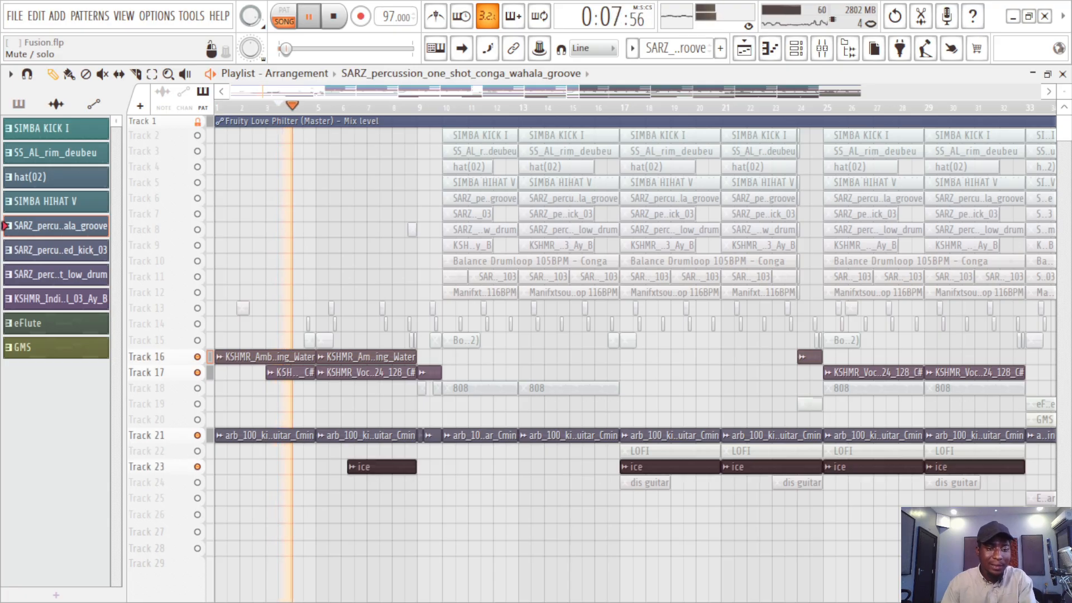
click(197, 340)
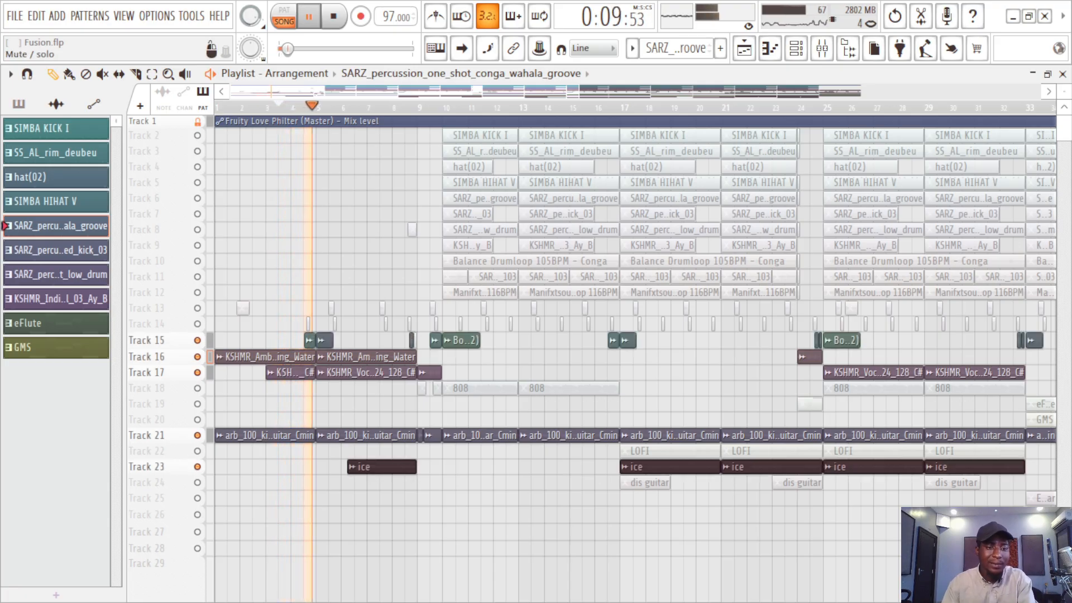
click(197, 324)
click(197, 308)
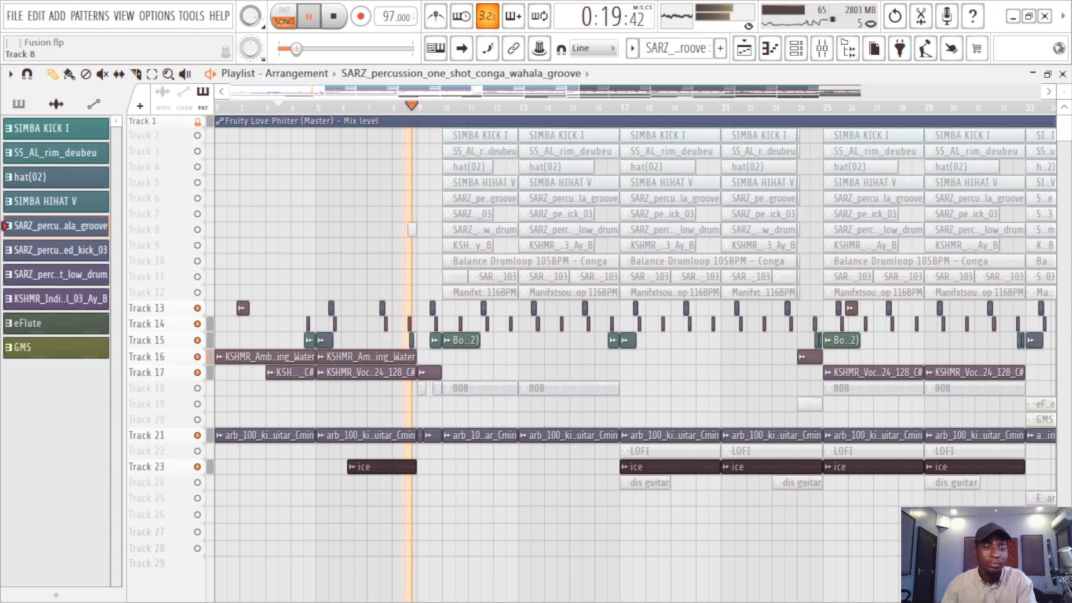
click(197, 230)
key(space)
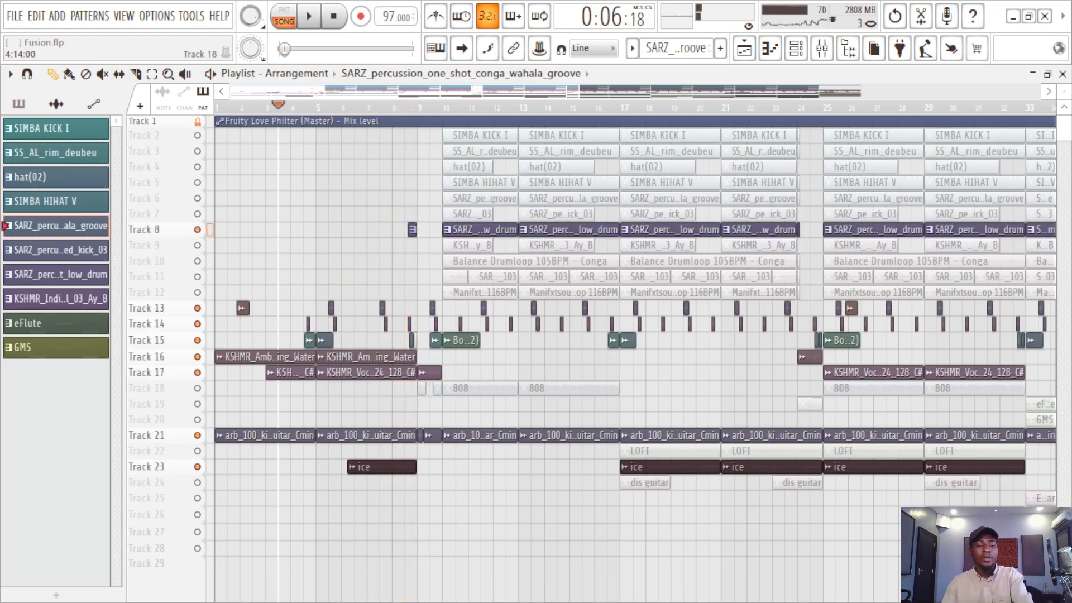
Step: Turn all tracks back on and select bars 33 to 40 of the arrangement for playback
scroll(537, 357, right, 5)
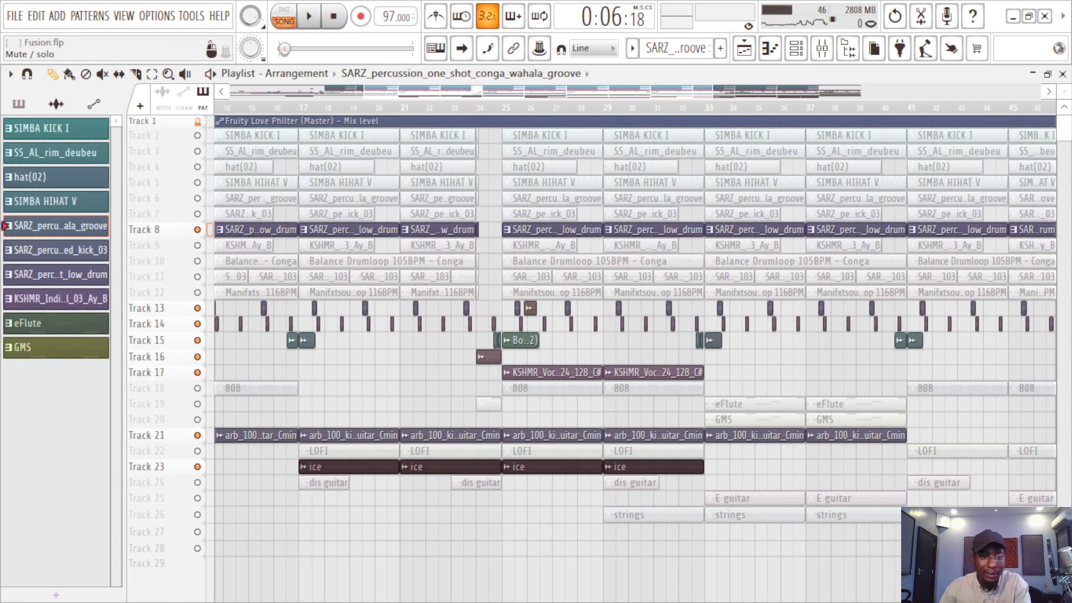
ctrl+click(197, 229)
ctrl+click(197, 230)
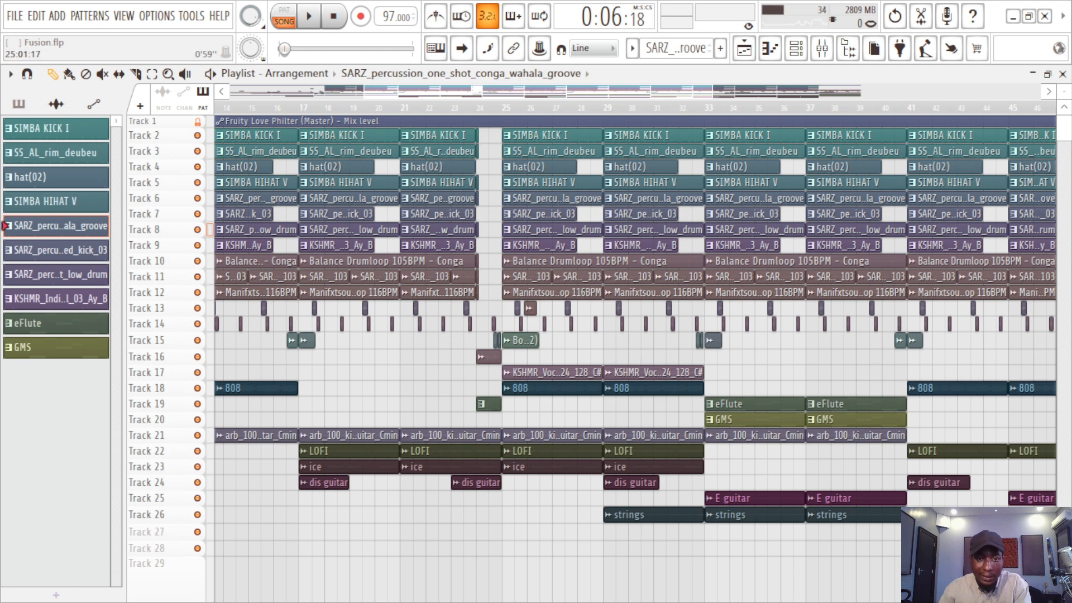
click(502, 107)
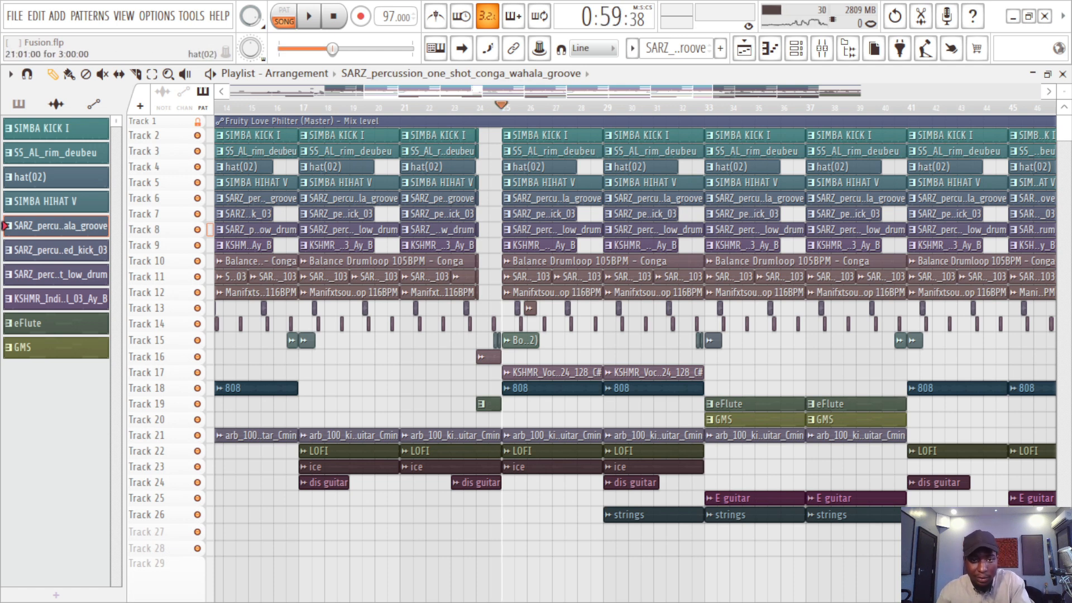
drag(474, 91, 555, 91)
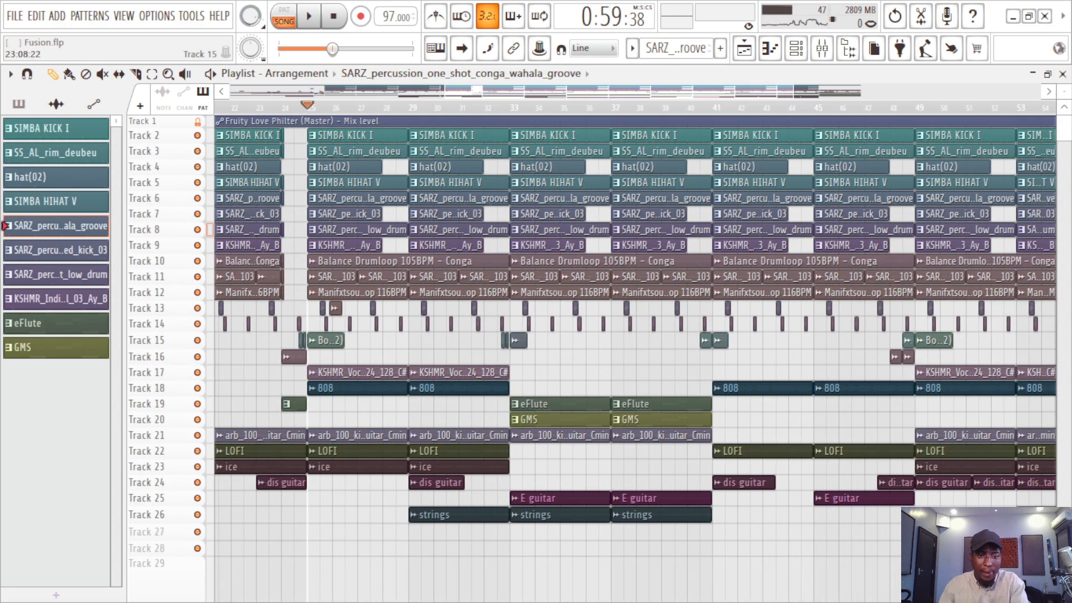
click(509, 107)
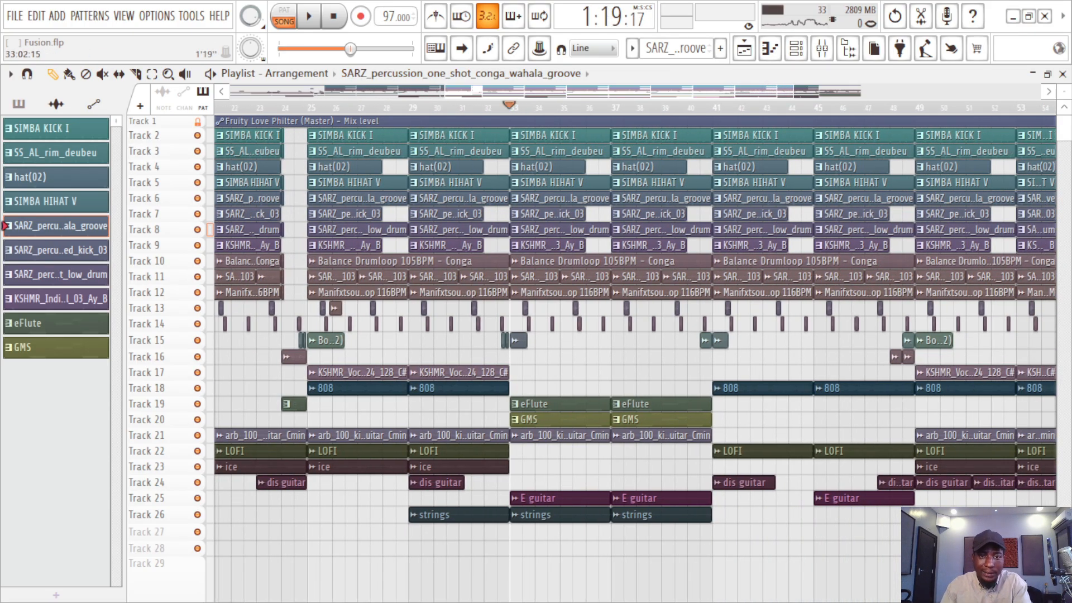
drag(509, 107, 712, 107)
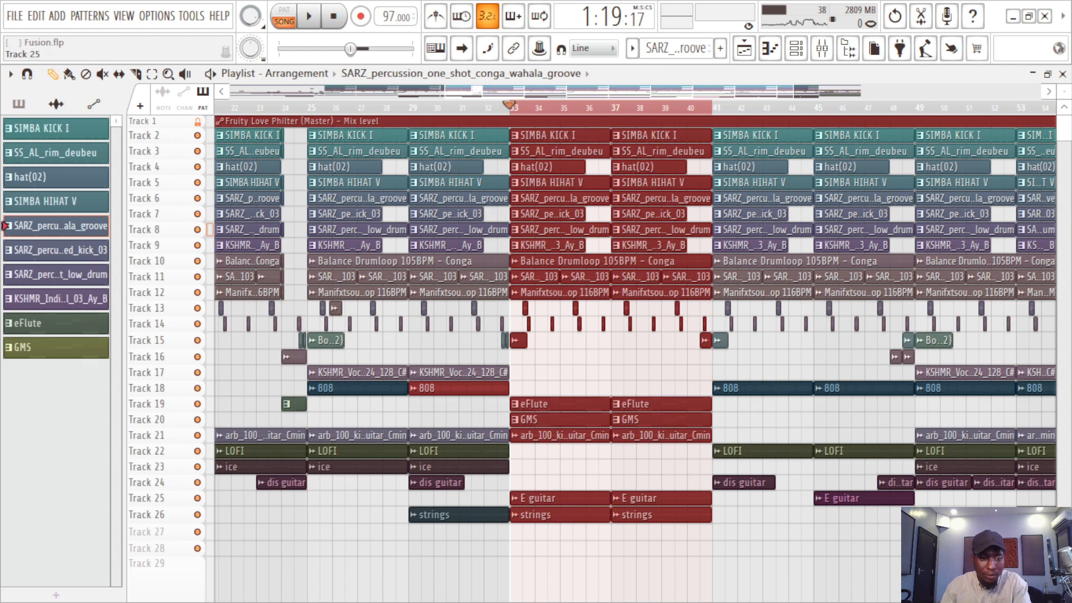
Step: Solo the strings on Track 26 and play them from bar 33
right_click(198, 514)
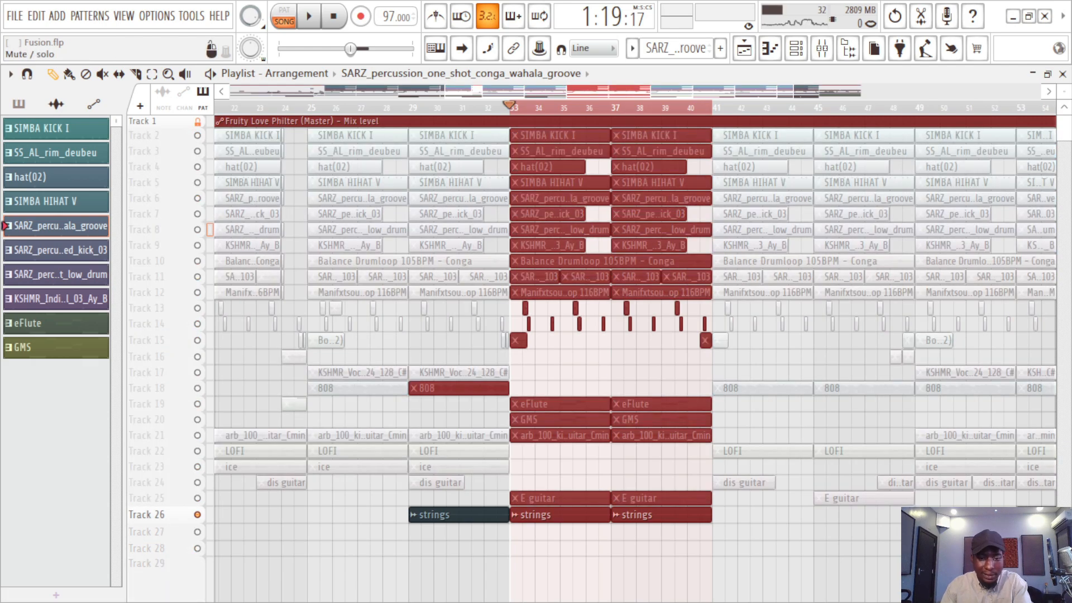
ctrl+click(438, 531)
key(space)
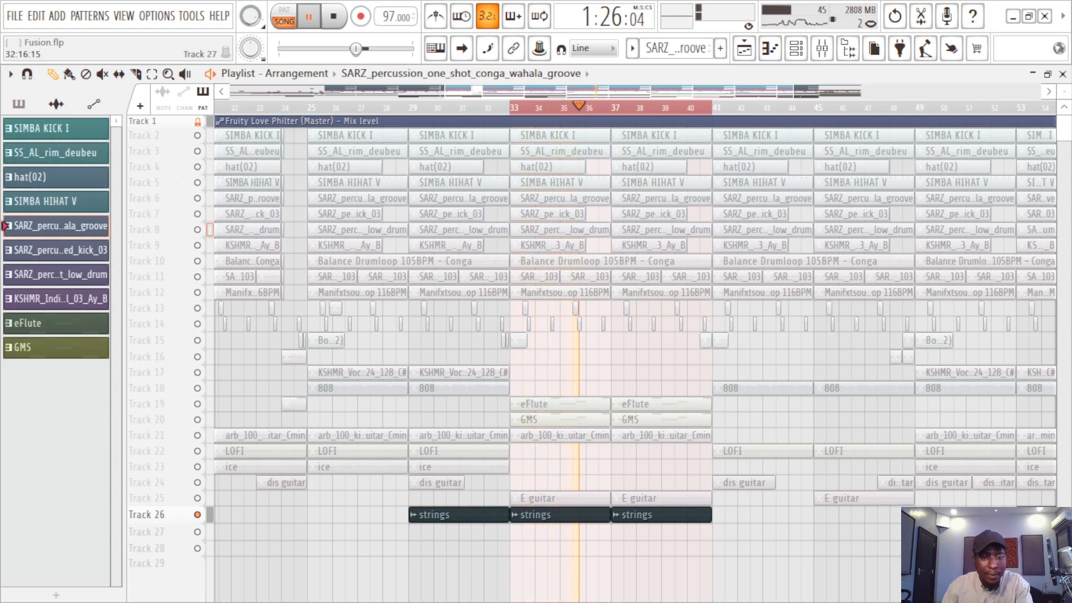
key(space)
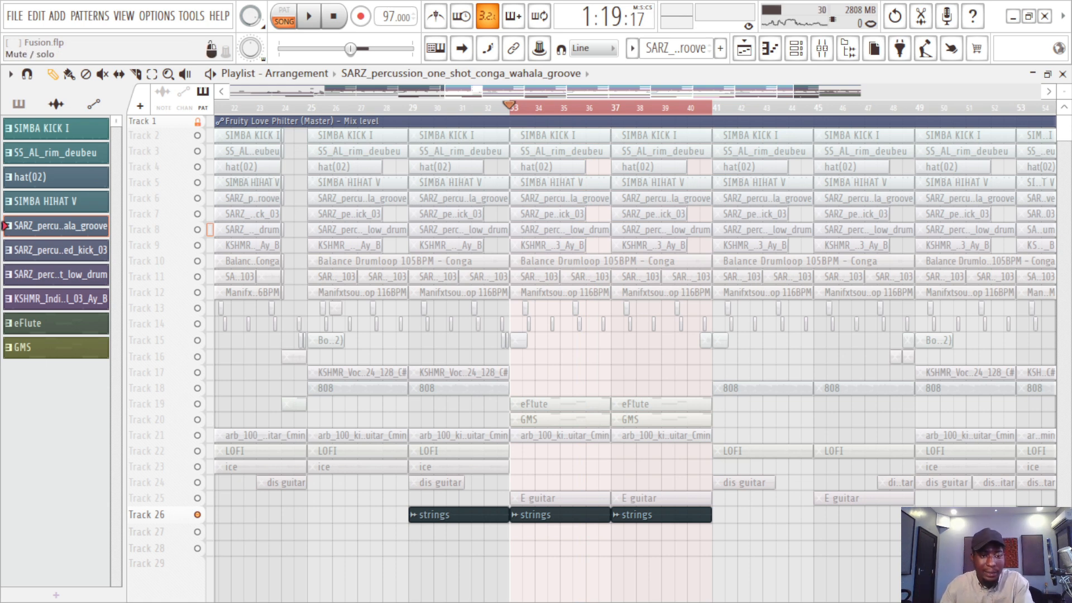
Step: Solo the eFlute pattern on Track 19, save the project, and play the flute from bar 33
right_click(197, 404)
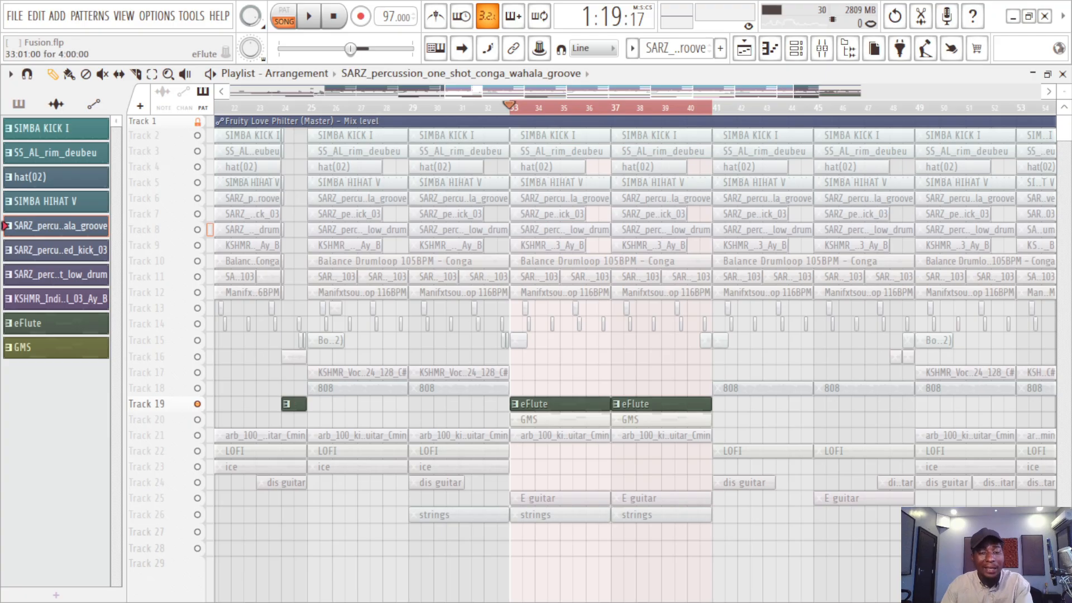
key(ctrl+s)
click(559, 404)
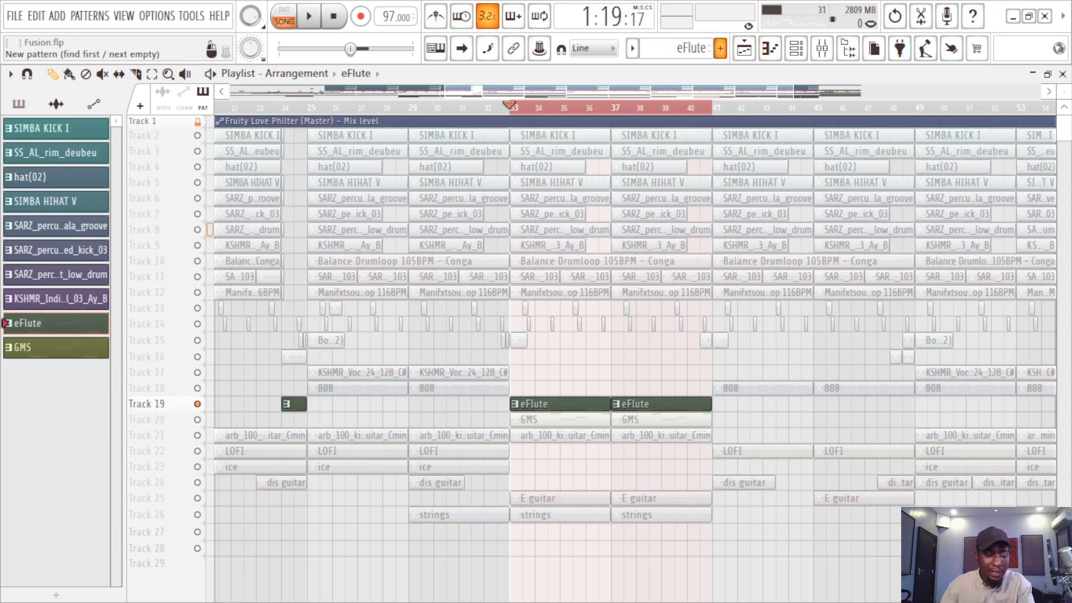
key(space)
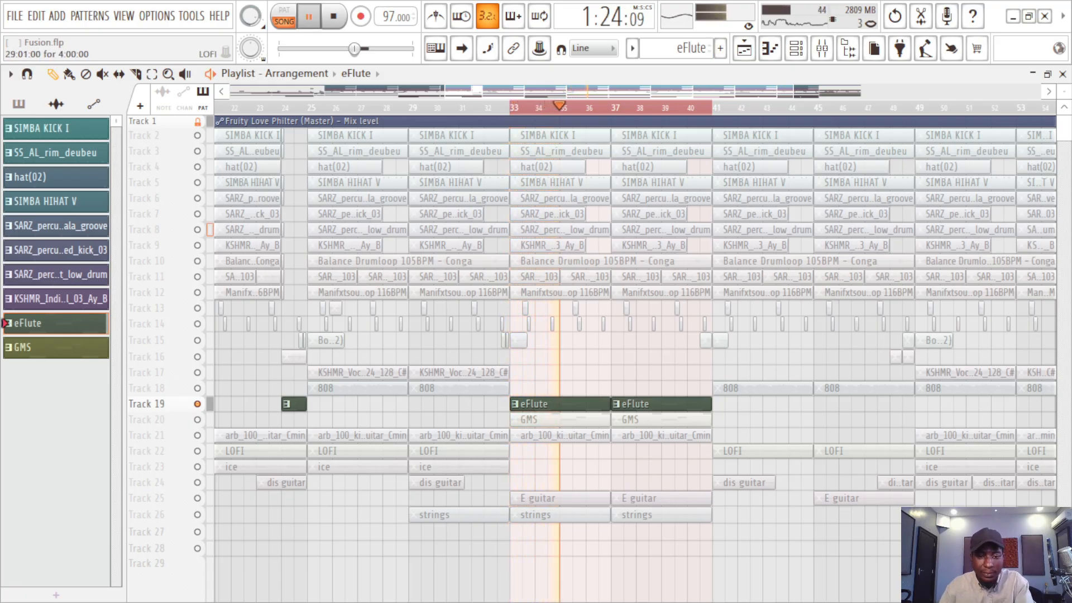
key(space)
Step: Unmute the GMS pattern on Track 20, save the project, and play it together with the eFlute
click(197, 419)
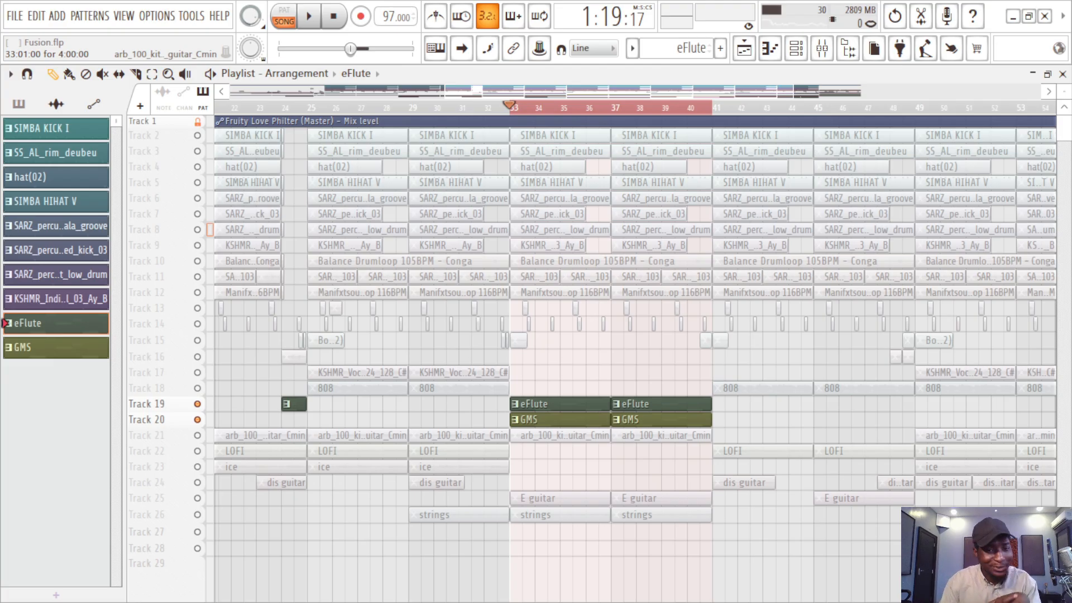
key(ctrl+s)
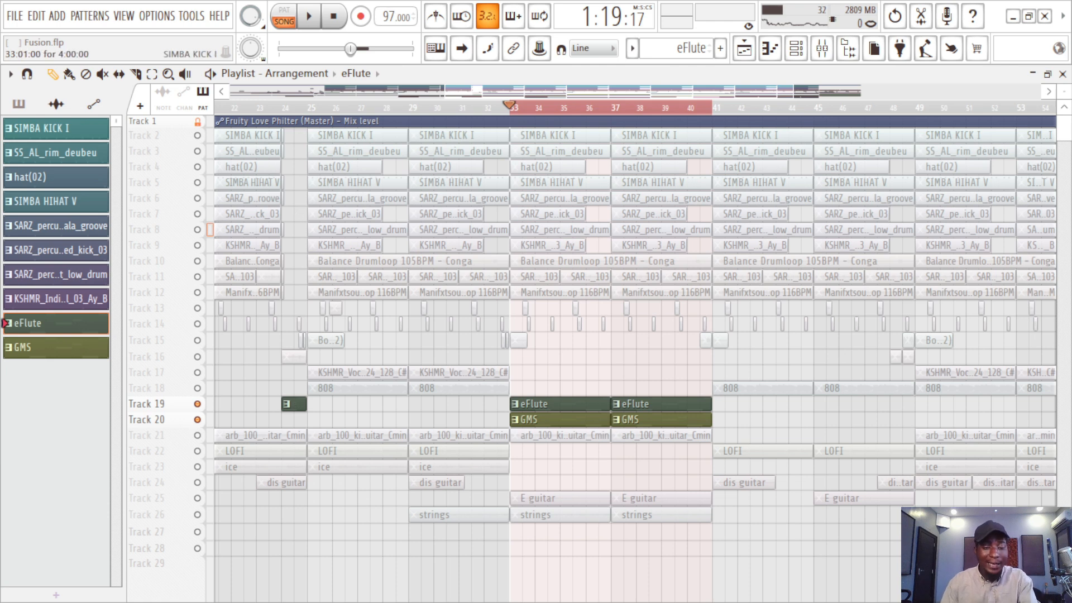
key(space)
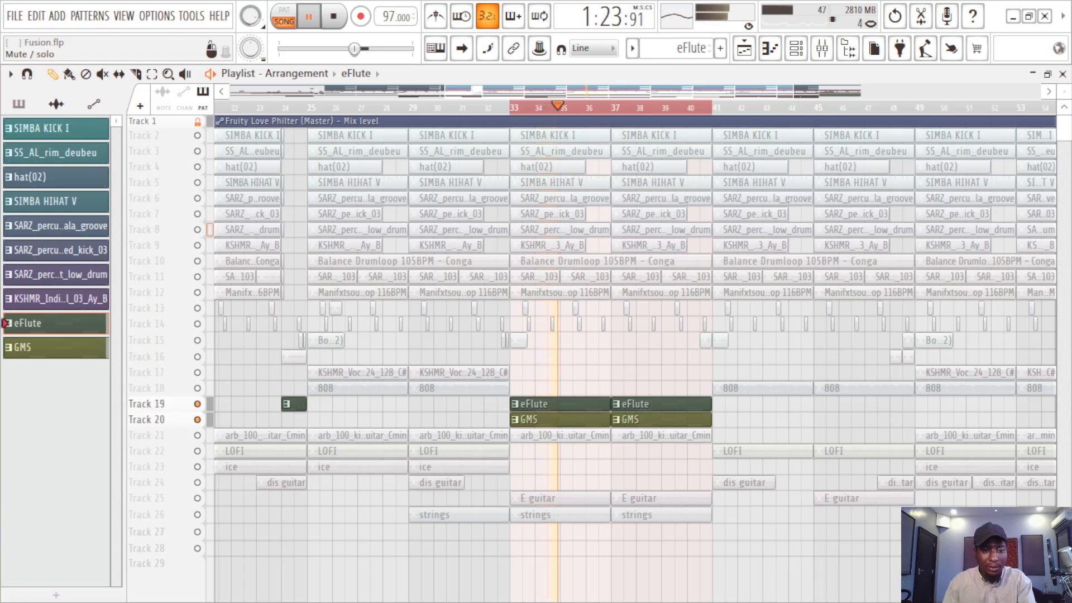
Step: Layer Tracks 21, 23, 25 and 26 over the playing eFlute and GMS patterns, ending with the strings
click(197, 434)
click(197, 467)
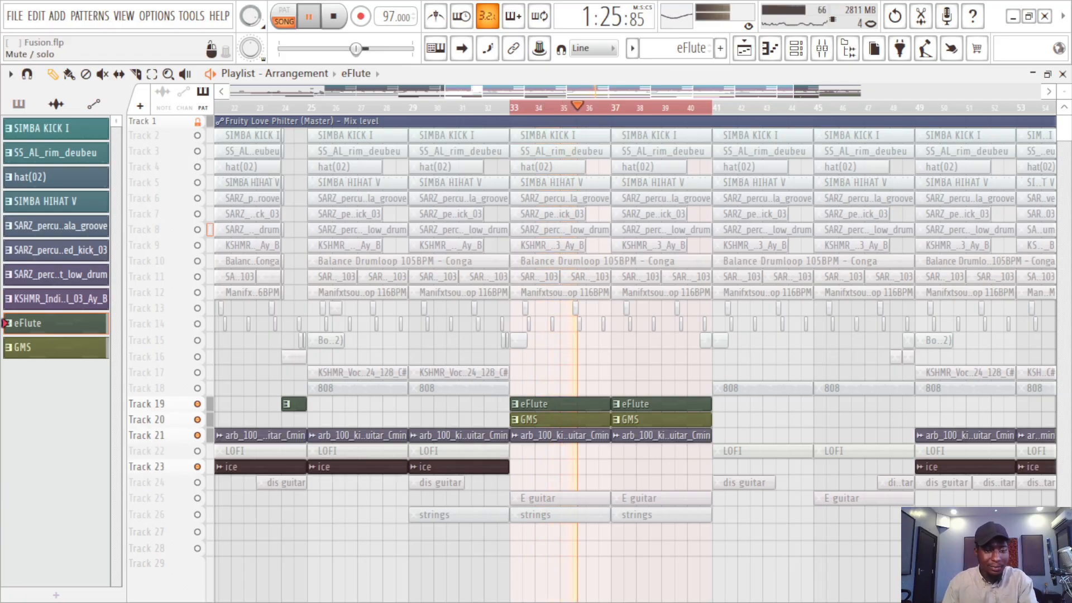
click(197, 498)
click(197, 514)
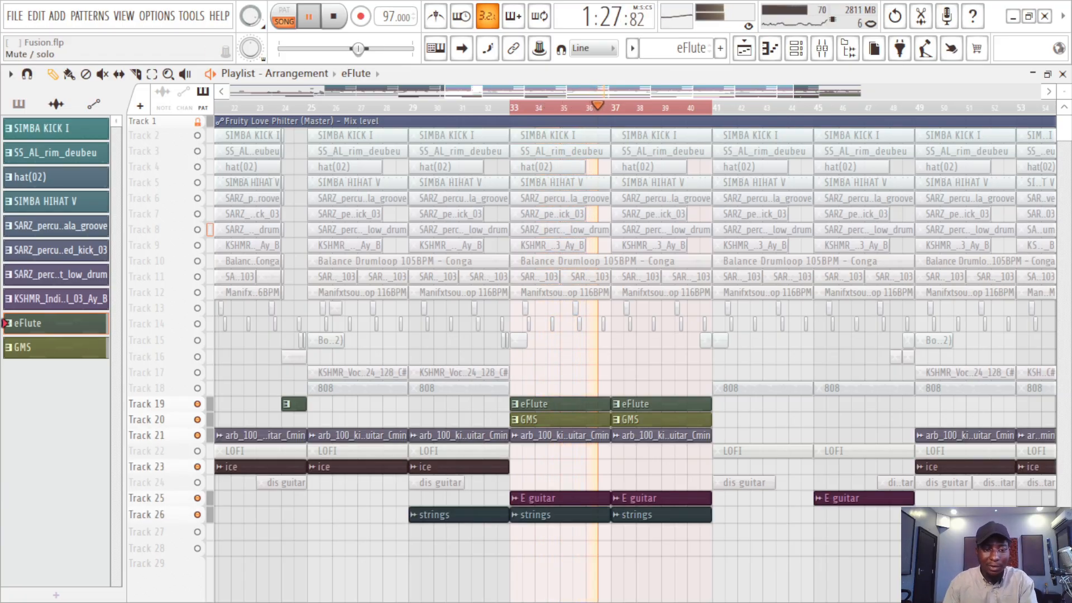
key(space)
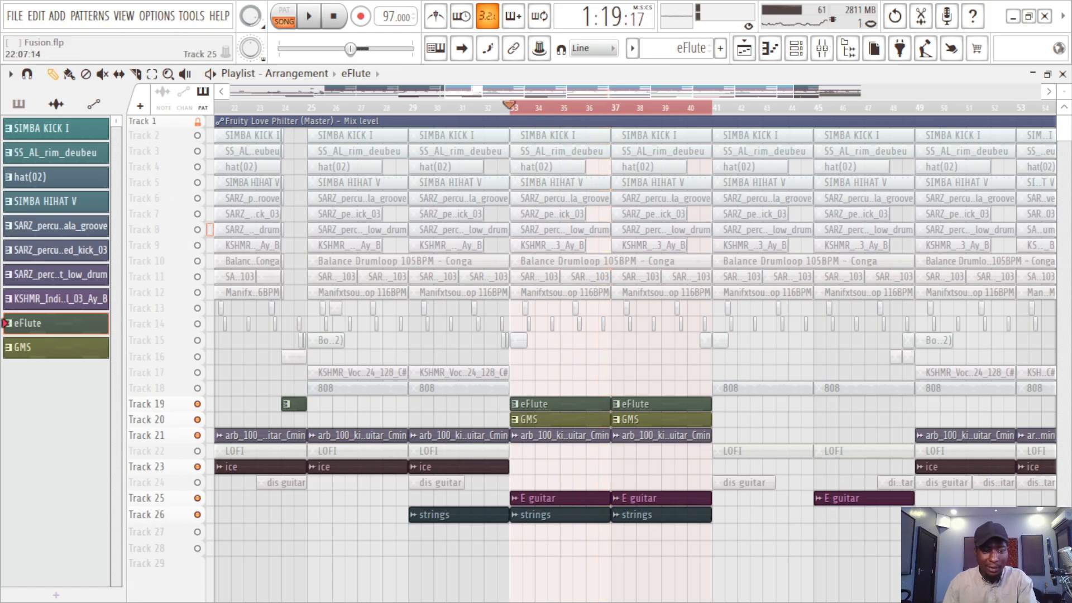
Step: Solo the E guitar on Track 25 and play it from bar 33
ctrl+click(197, 498)
key(space)
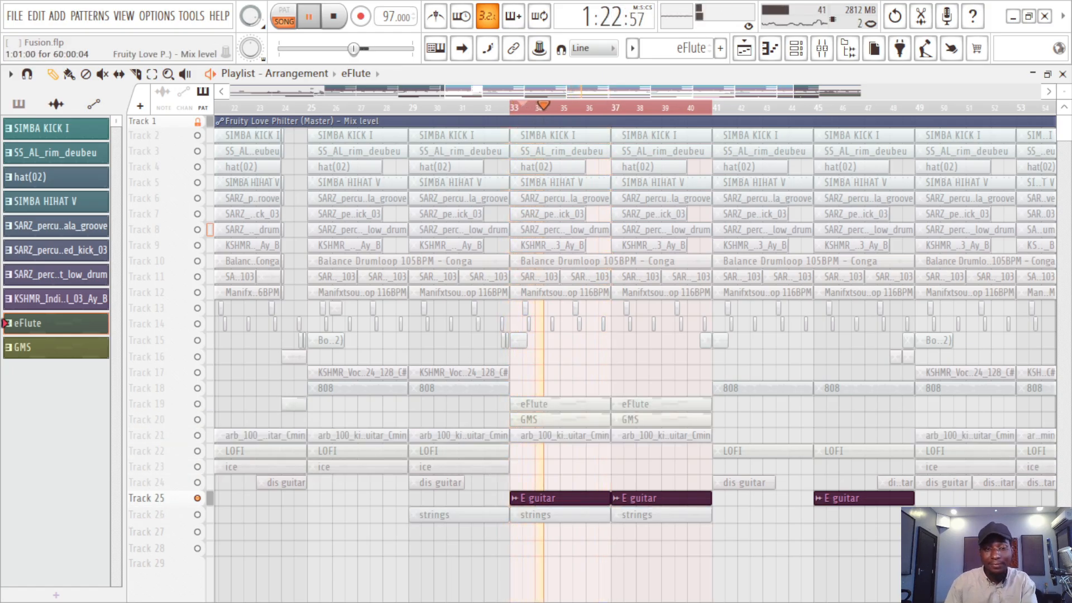
key(space)
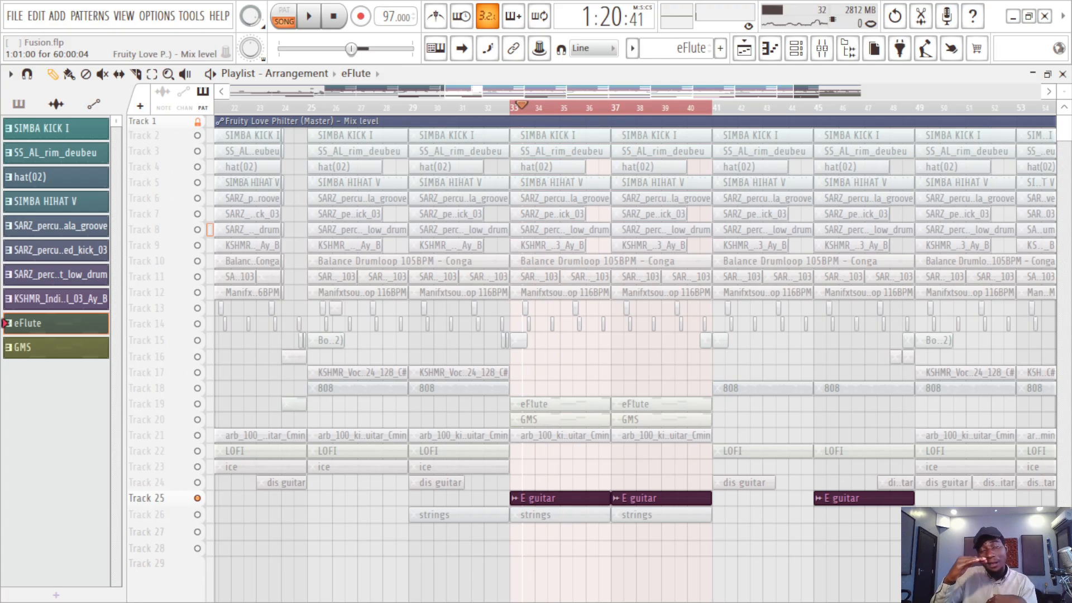
Step: Bring Tracks 18 to 27 back in alongside the E guitar, including the eFlute on Track 19
ctrl+click(197, 498)
key(space)
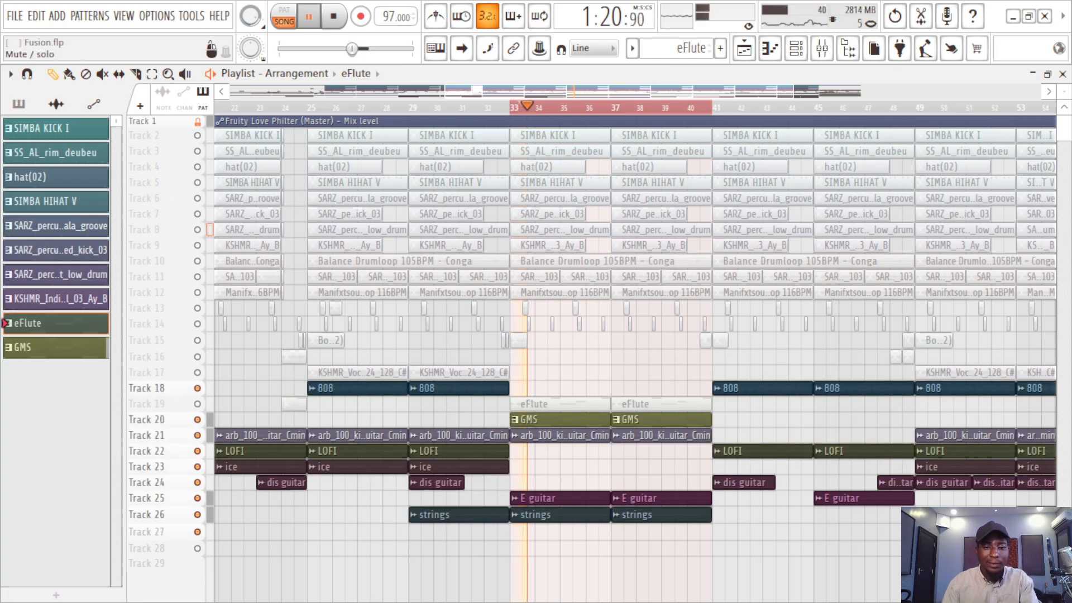
click(197, 404)
key(space)
key(space)
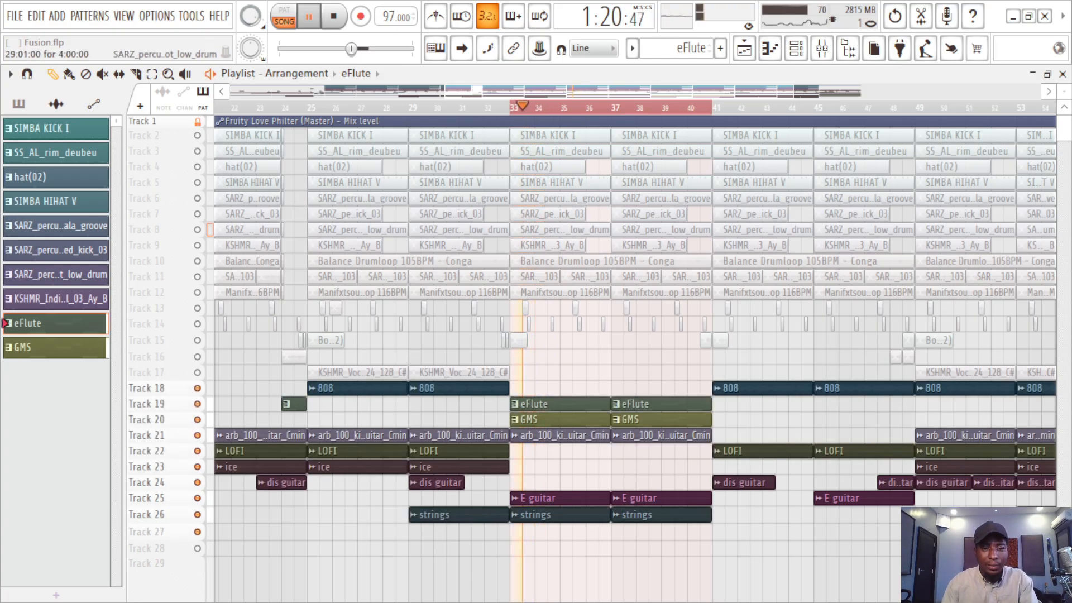
Step: Play the combined melodic tracks from bar 33 and save the project
key(space)
key(space)
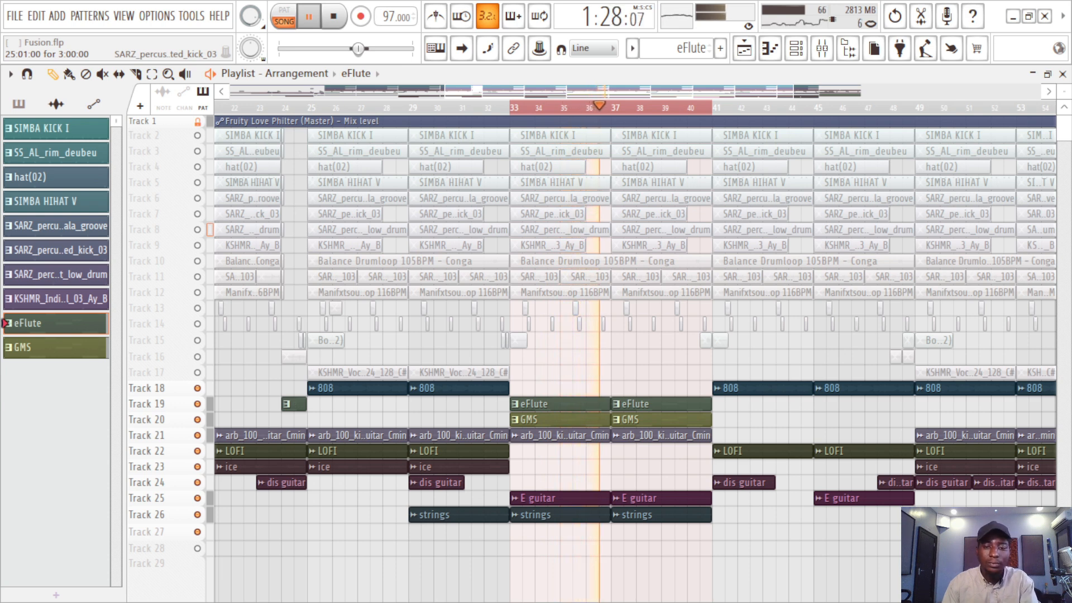
key(space)
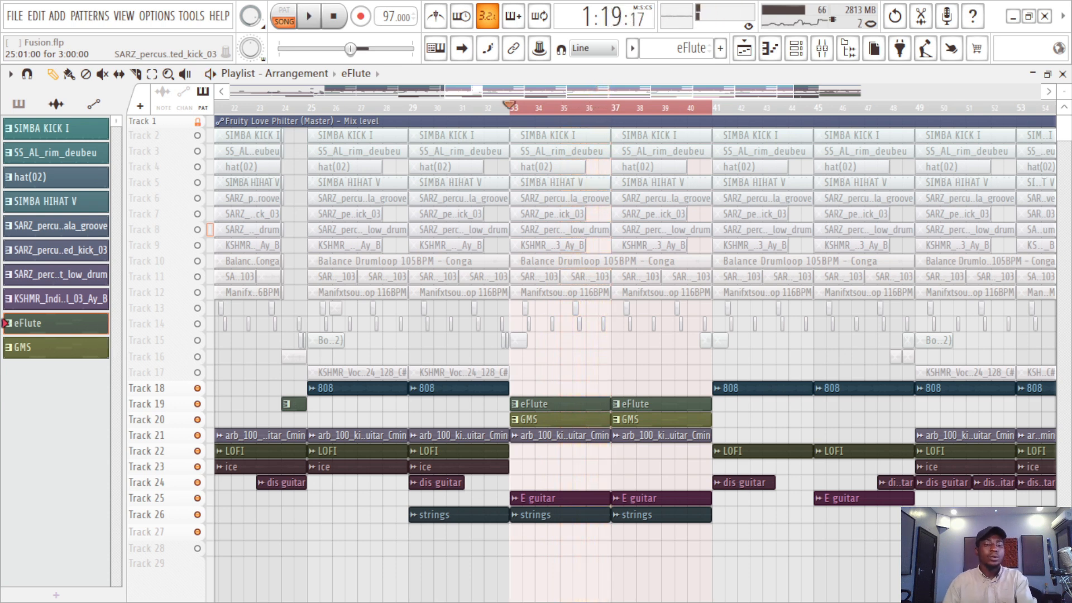
key(ctrl+s)
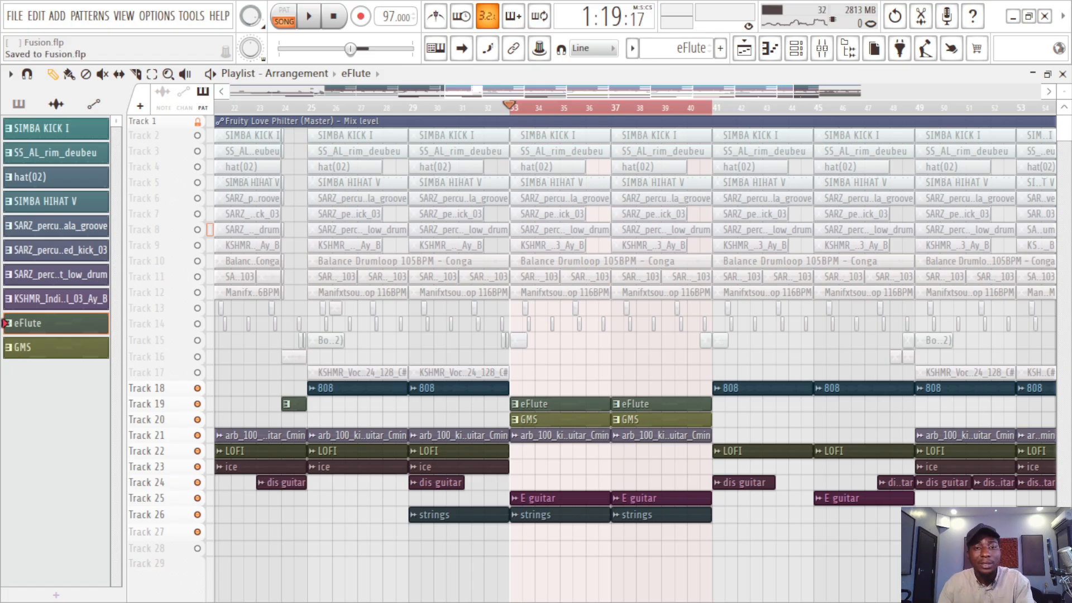
scroll(439, 108, down, 3)
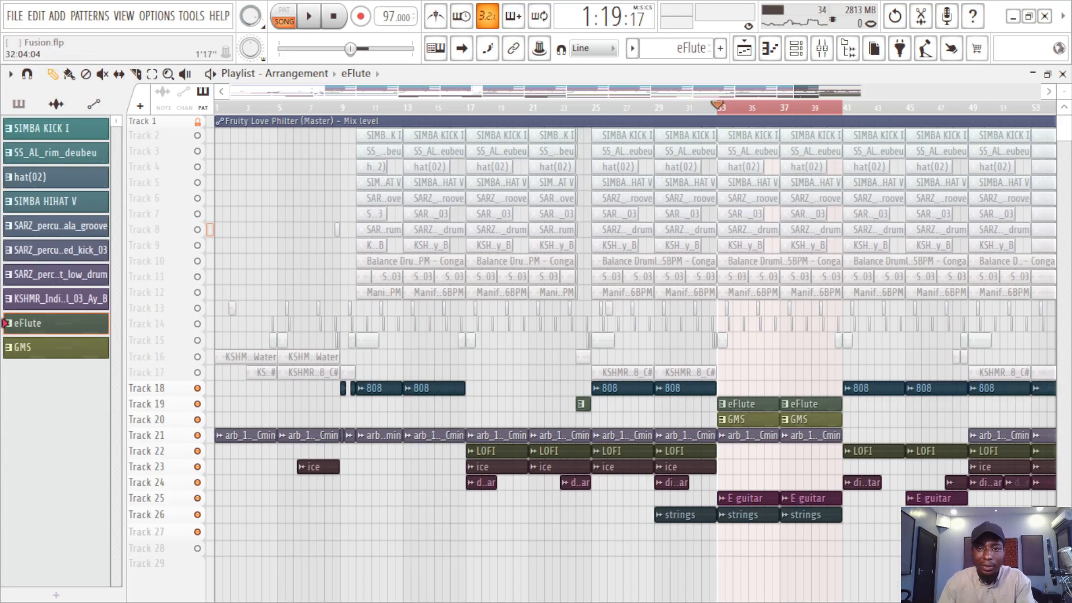
Step: Review the whole playlist arrangement from the intro to its final bars and save the Fusion.flp project
scroll(704, 363, right, 5)
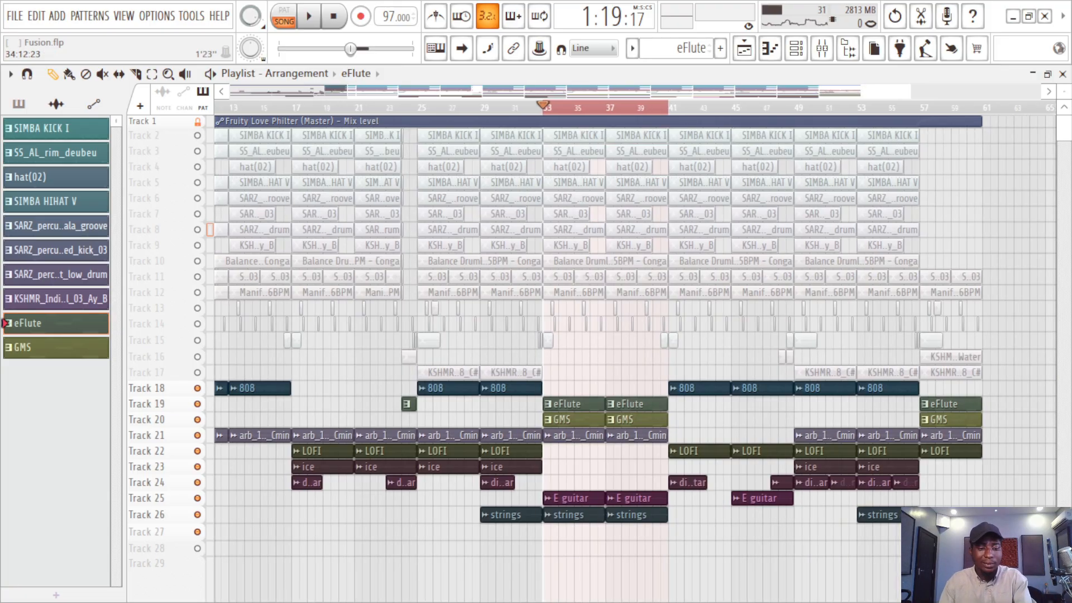
key(ctrl+s)
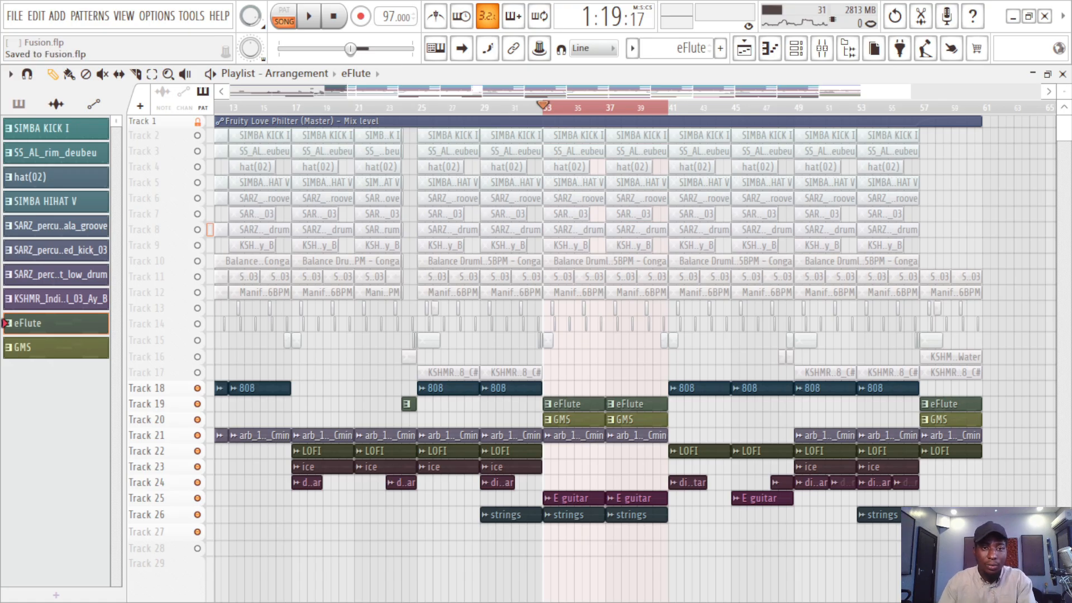
scroll(635, 357, left, 5)
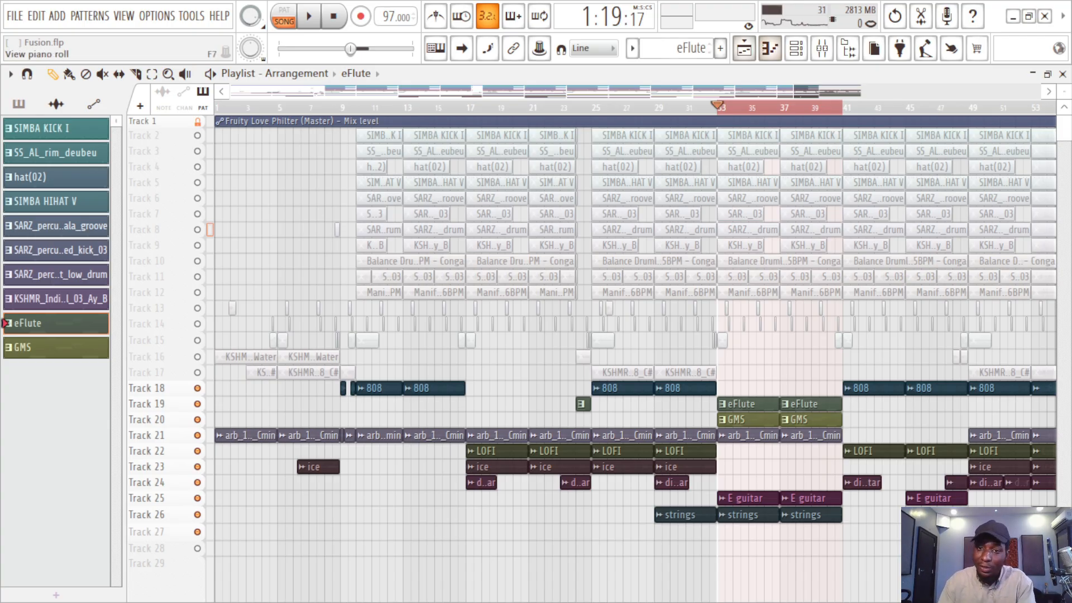
scroll(993, 120, down, 4)
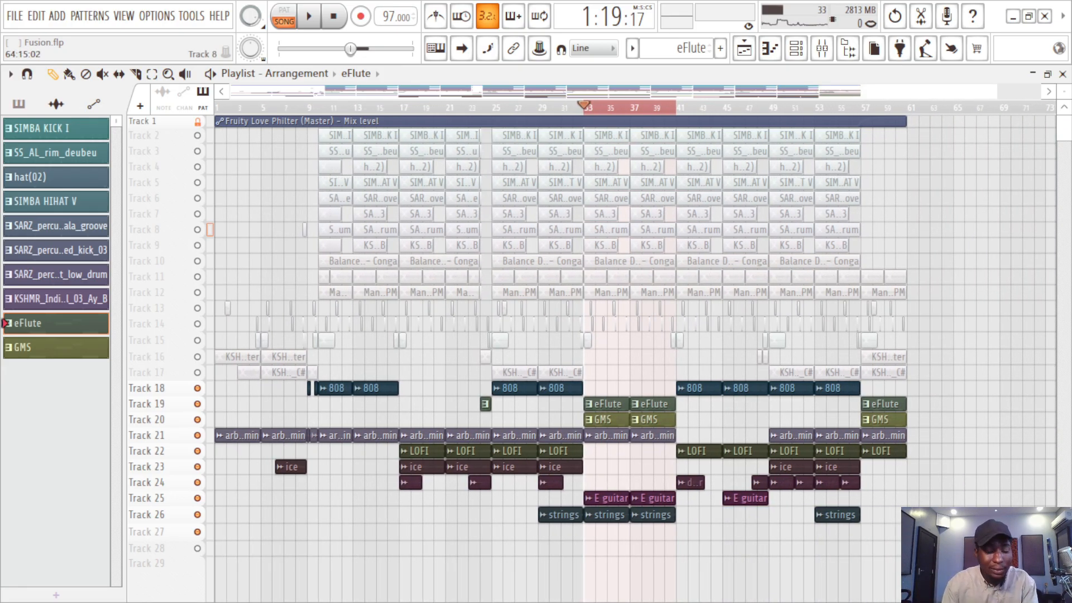
key(ctrl+s)
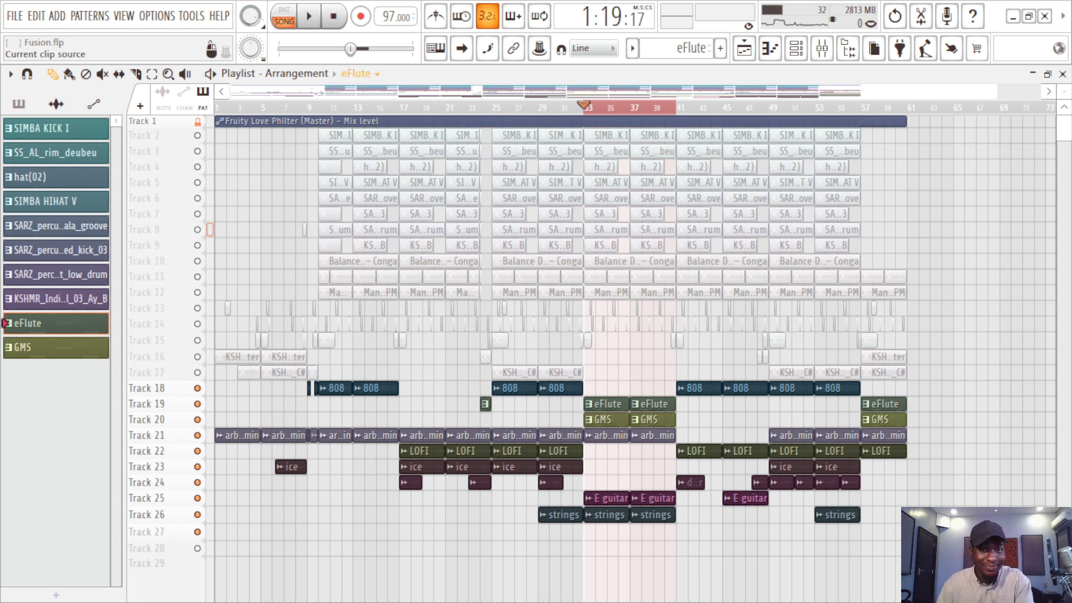
key(ctrl+s)
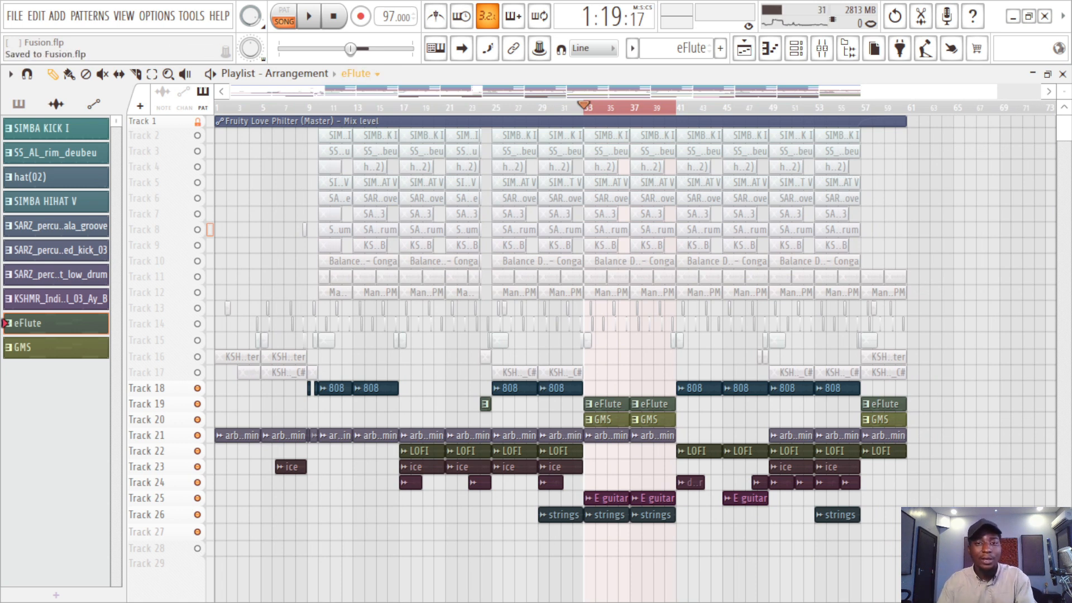